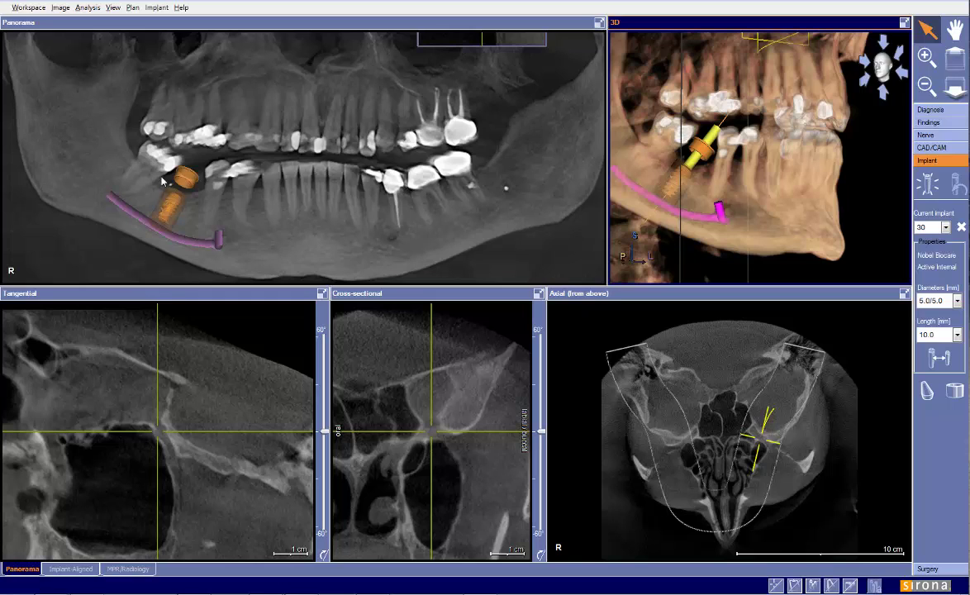
Switch to the Implant-Aligned workspace and frame implant 30 closely in the tangential and cross-sectional views.
{"action": "left_click", "coordinate": [71, 568]}
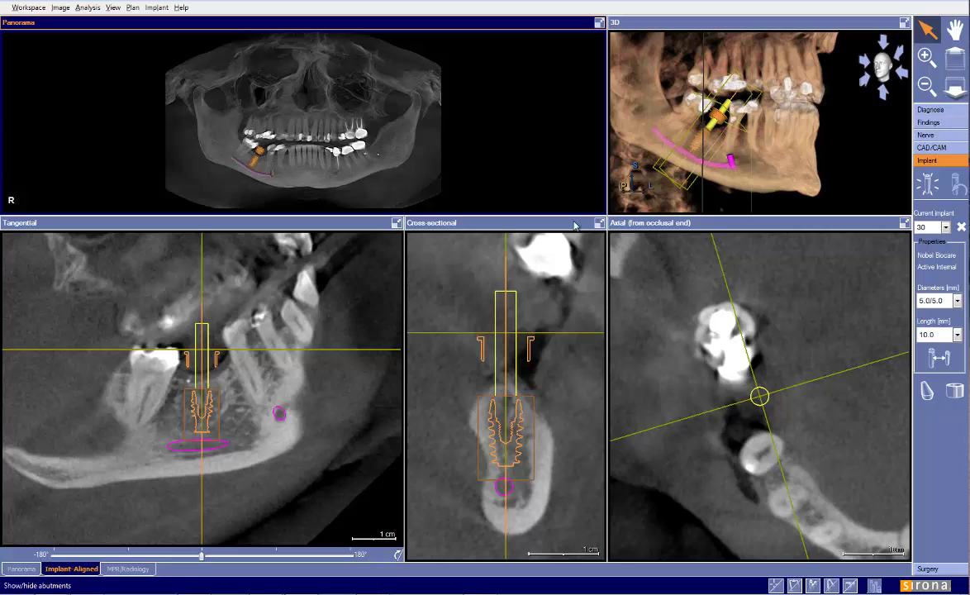
{"action": "left_click", "coordinate": [318, 382]}
{"action": "scroll", "coordinate": [317, 382], "scroll_direction": "up", "scroll_amount": 4}
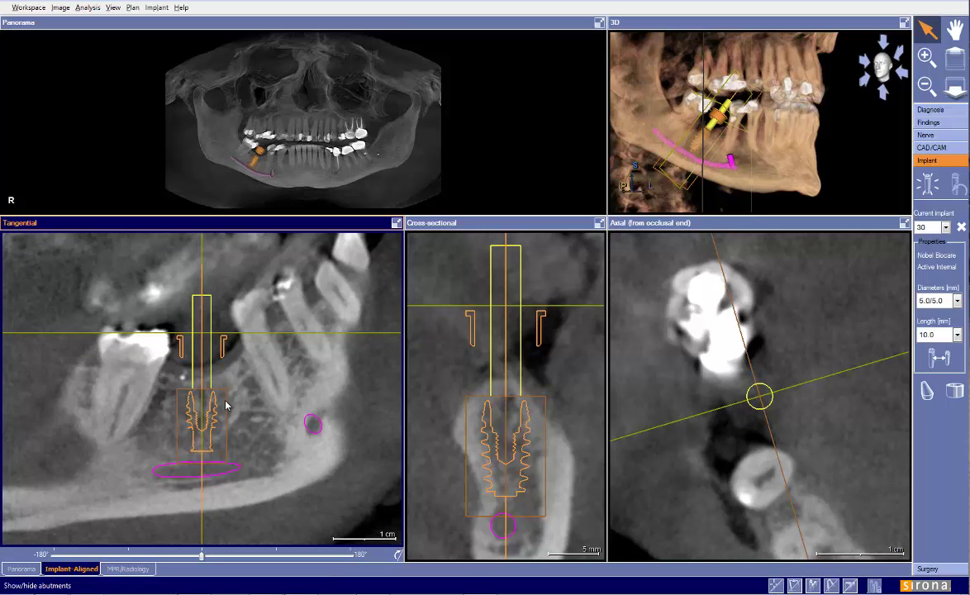
{"action": "left_click_drag", "start_coordinate": [536, 364], "coordinate": [516, 317]}
{"action": "left_click_drag", "start_coordinate": [544, 362], "coordinate": [544, 353]}
{"action": "scroll", "coordinate": [545, 353], "scroll_direction": "down", "scroll_amount": 1}
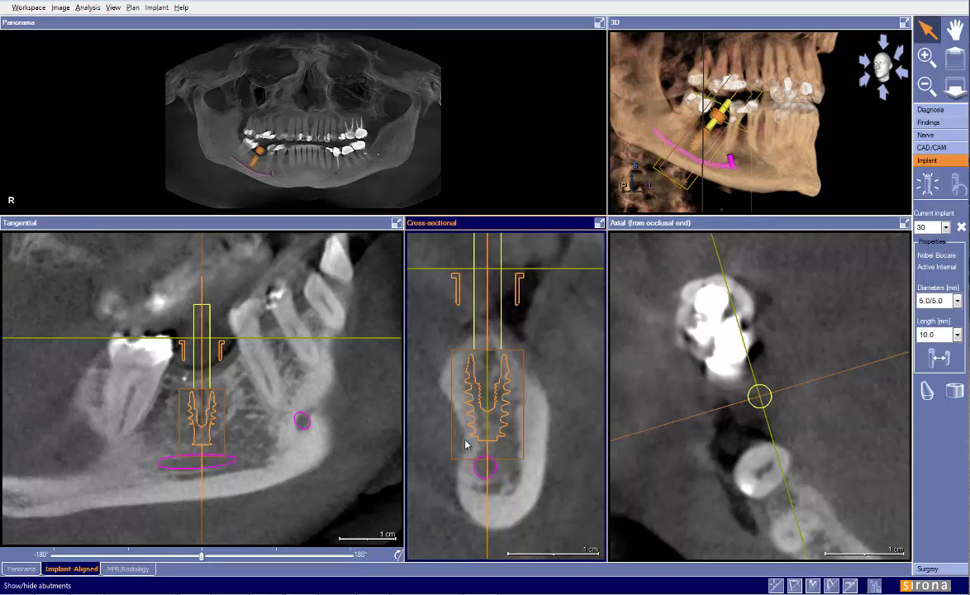
Enlarge the cross-sectional view, circle the implant's apical threads near the narrowed bone wall, clear the marking and restore the multi-view layout.
{"action": "left_click", "coordinate": [598, 224]}
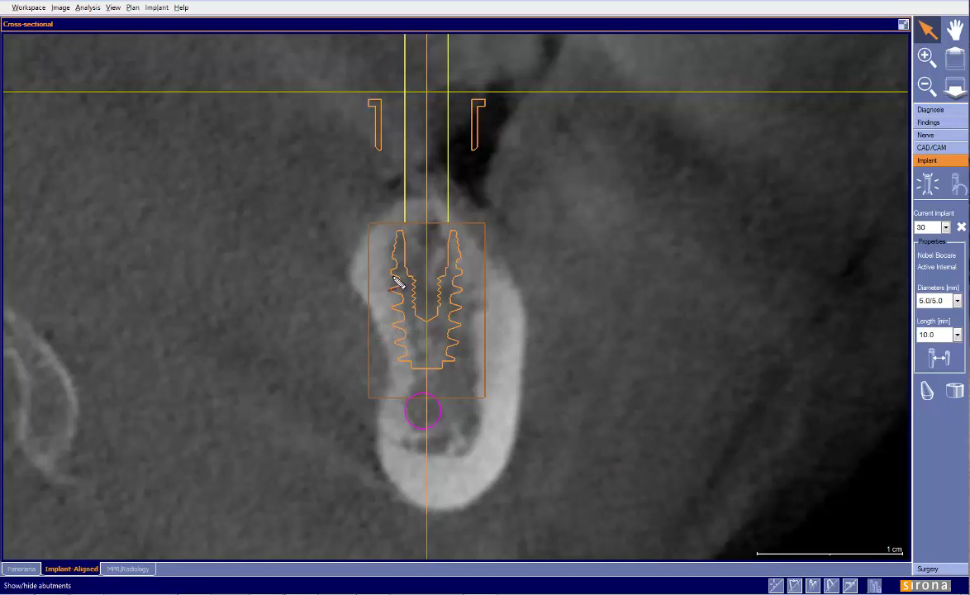
{"action": "mouse_move", "coordinate": [400, 296]}
{"action": "left_mouse_down"}
{"action": "mouse_move", "coordinate": [382, 316]}
{"action": "mouse_move", "coordinate": [385, 353]}
{"action": "mouse_move", "coordinate": [420, 370]}
{"action": "mouse_move", "coordinate": [402, 298]}
{"action": "left_mouse_up"}
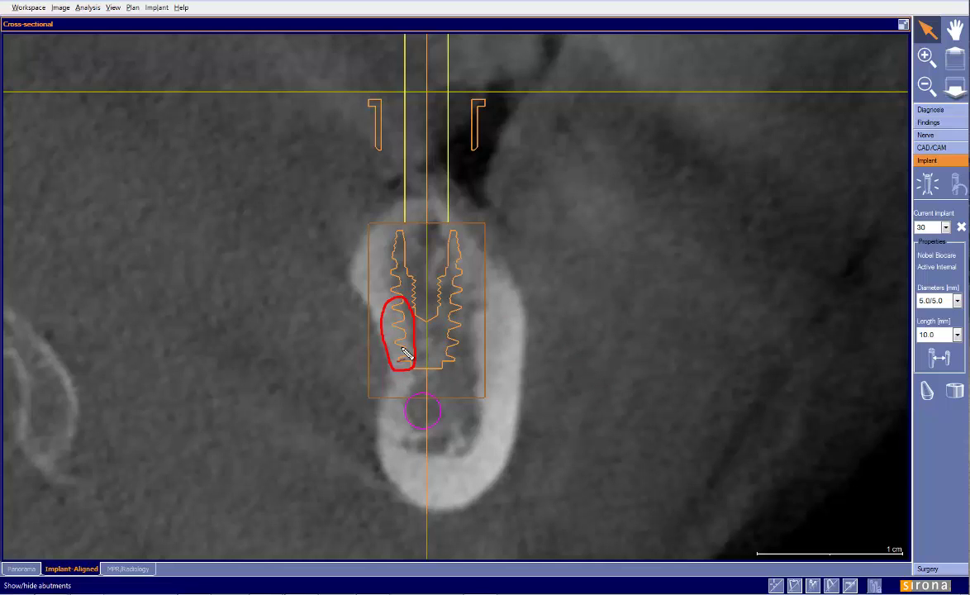
{"action": "key", "text": "Escape"}
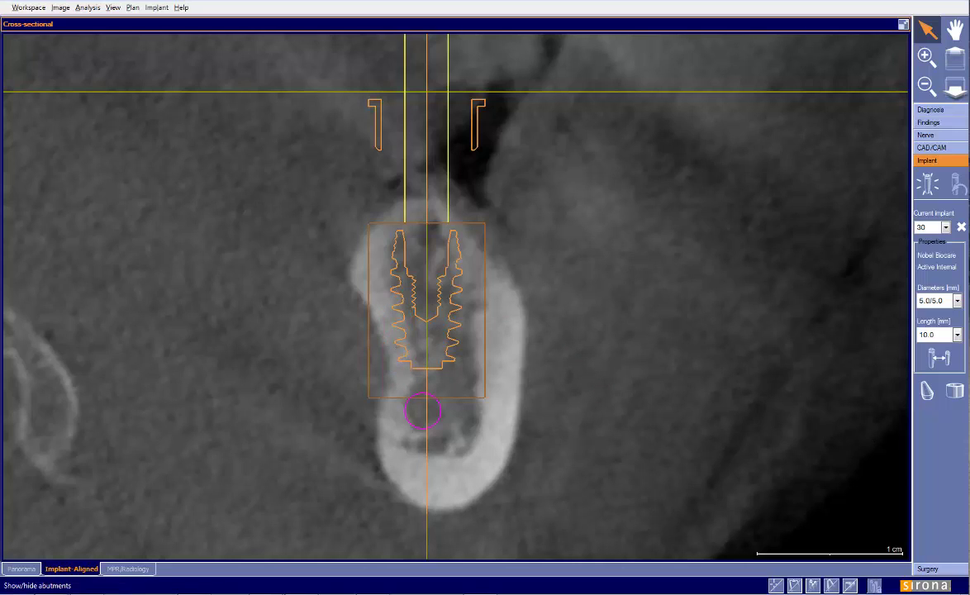
{"action": "left_click", "coordinate": [903, 24]}
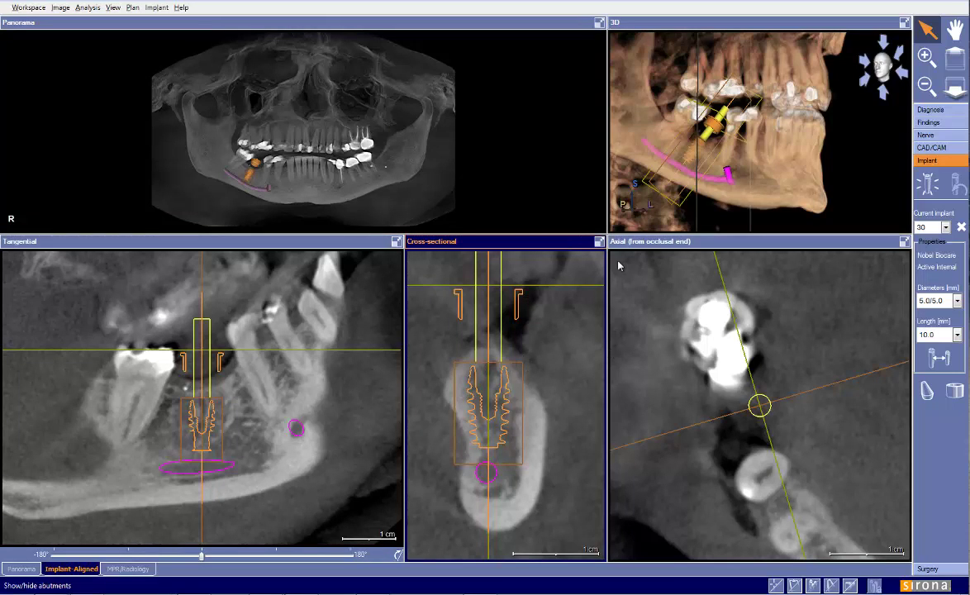
In the enlarged cross-section, outline the ridge crest and shade the bone above the implant platform, and clear the markings.
{"action": "left_click", "coordinate": [599, 241]}
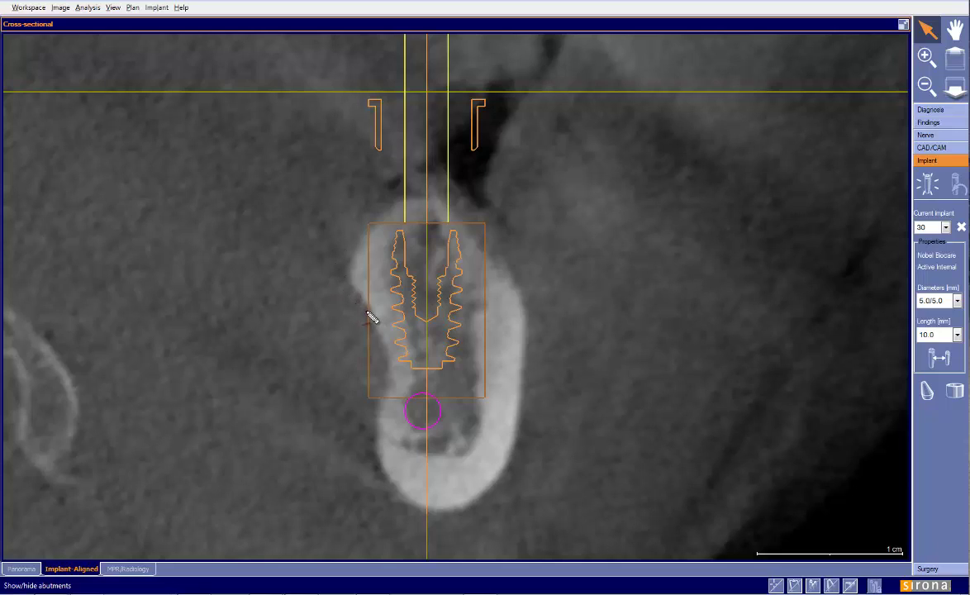
{"action": "mouse_move", "coordinate": [366, 311]}
{"action": "left_mouse_down"}
{"action": "mouse_move", "coordinate": [351, 271]}
{"action": "mouse_move", "coordinate": [415, 200]}
{"action": "mouse_move", "coordinate": [455, 217]}
{"action": "mouse_move", "coordinate": [487, 254]}
{"action": "mouse_move", "coordinate": [523, 311]}
{"action": "mouse_move", "coordinate": [521, 339]}
{"action": "left_mouse_up"}
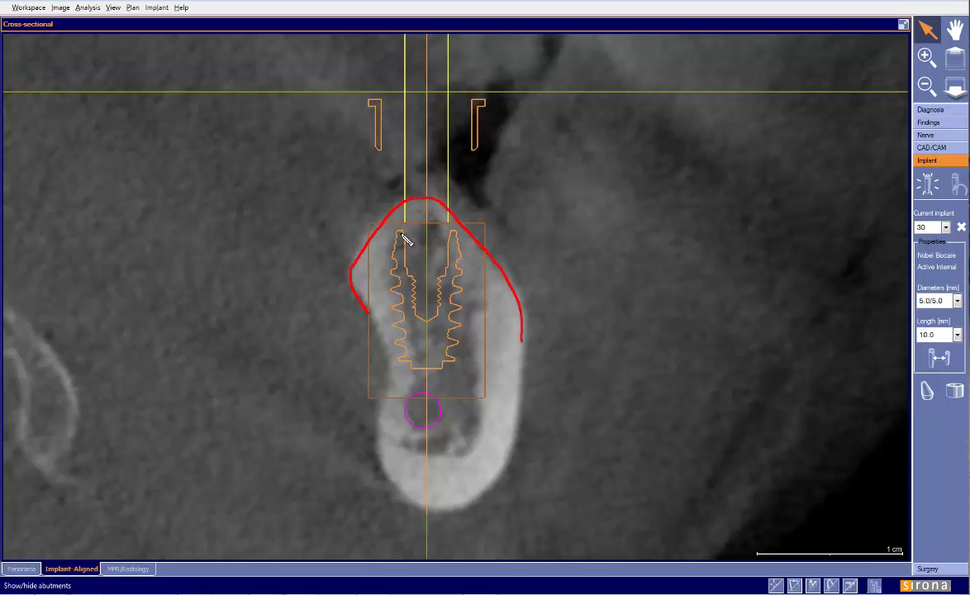
{"action": "left_click_drag", "start_coordinate": [379, 225], "coordinate": [459, 231]}
{"action": "mouse_move", "coordinate": [408, 206]}
{"action": "left_mouse_down"}
{"action": "mouse_move", "coordinate": [447, 216]}
{"action": "mouse_move", "coordinate": [396, 206]}
{"action": "mouse_move", "coordinate": [395, 217]}
{"action": "mouse_move", "coordinate": [427, 218]}
{"action": "mouse_move", "coordinate": [413, 205]}
{"action": "mouse_move", "coordinate": [449, 222]}
{"action": "left_mouse_up"}
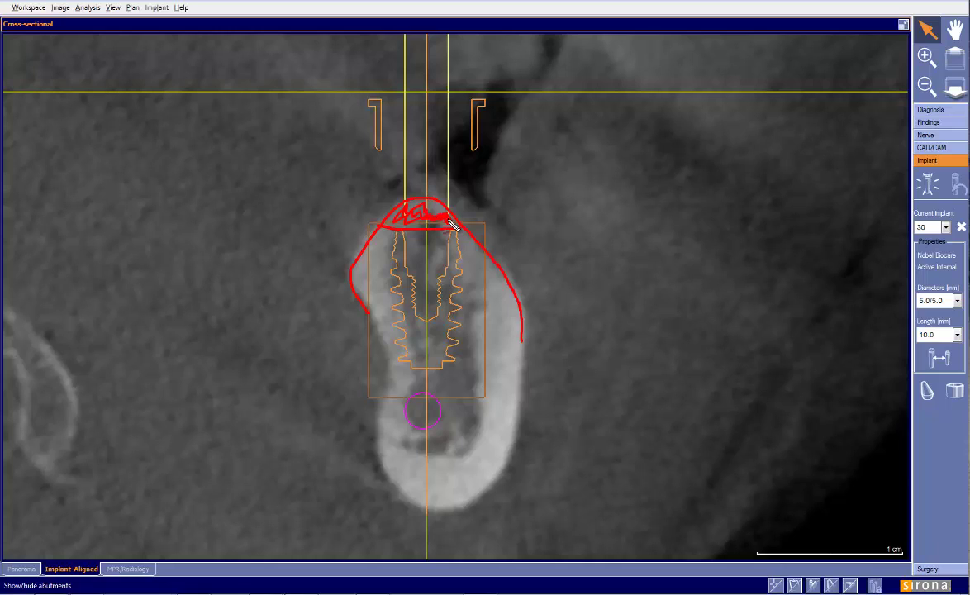
{"action": "key", "text": "Escape"}
Raise implant 30 along its axis in the cross-section to bring its platform close to the top of the ridge crest.
{"action": "left_click_drag", "start_coordinate": [433, 314], "coordinate": [429, 299]}
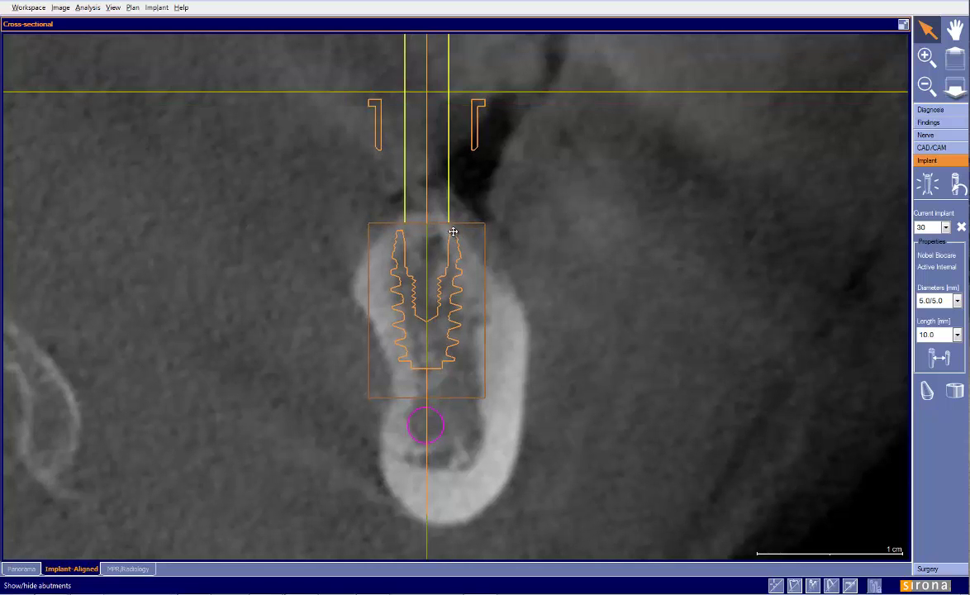
{"action": "left_click_drag", "start_coordinate": [436, 291], "coordinate": [437, 279]}
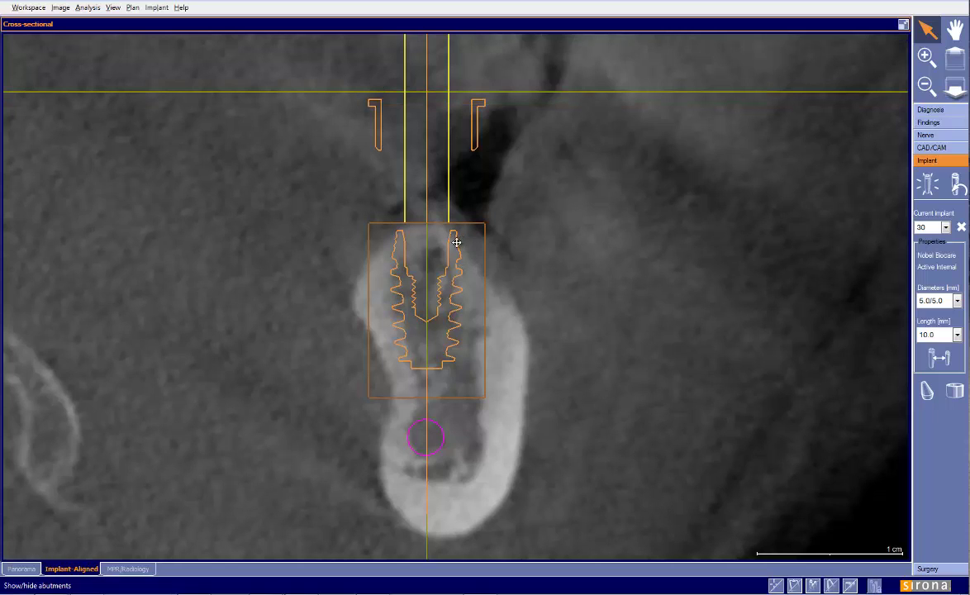
{"action": "left_click_drag", "start_coordinate": [441, 298], "coordinate": [437, 307]}
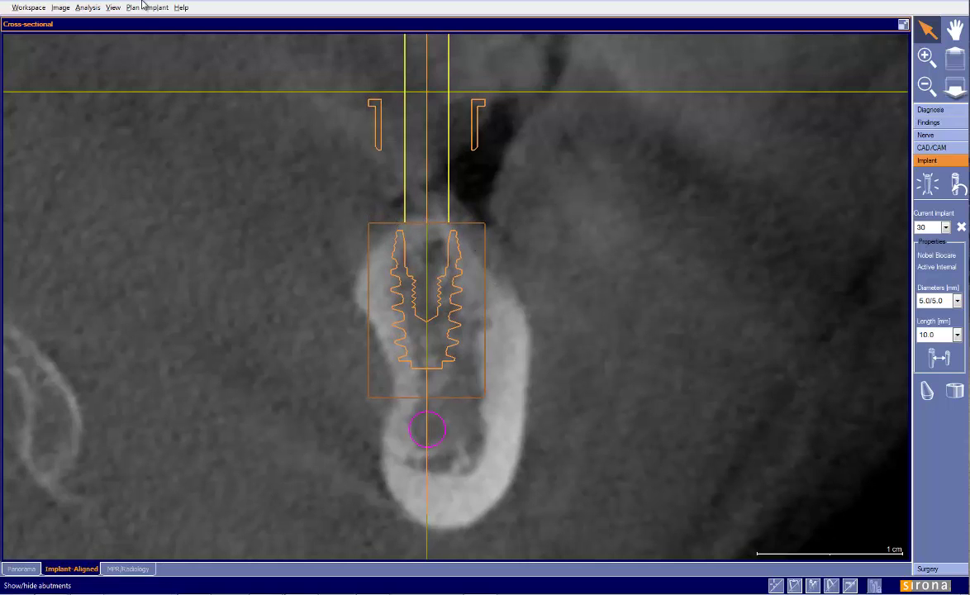
Compare the implant position in Plan 1 with that in plan tbone, leaving tbone active and restoring the multi-view layout.
{"action": "left_click", "coordinate": [134, 6]}
{"action": "left_click", "coordinate": [452, 233]}
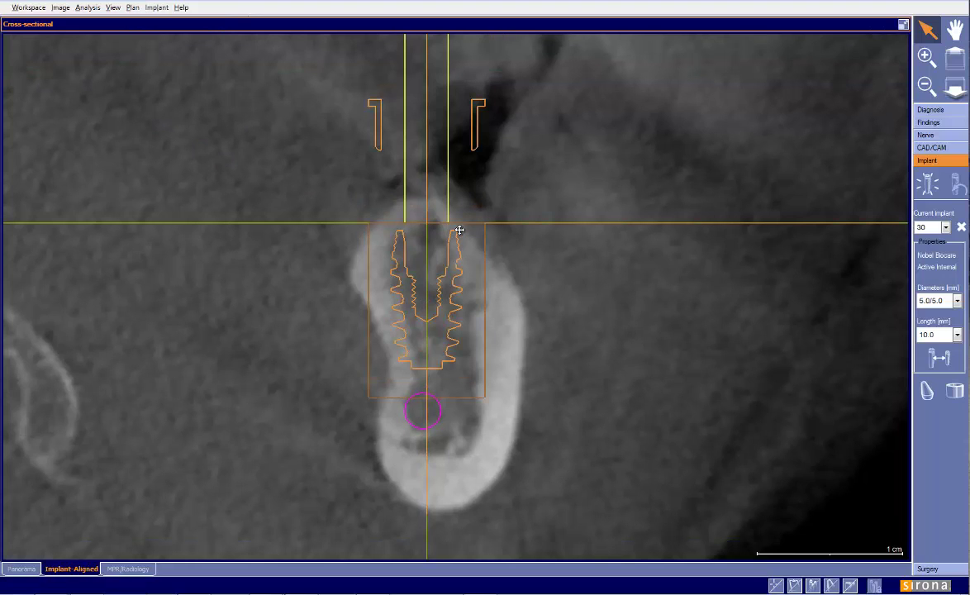
{"action": "left_click", "coordinate": [132, 8]}
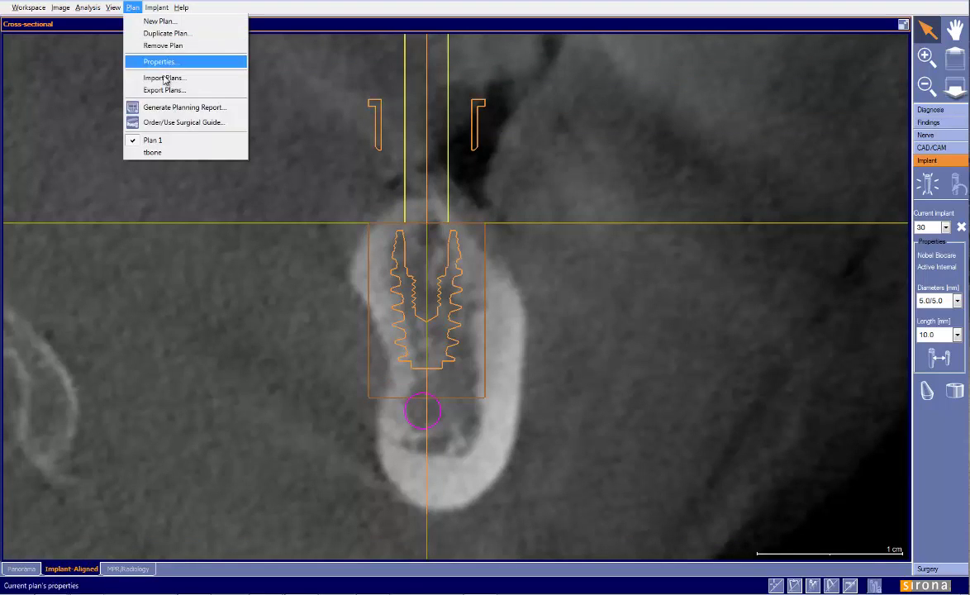
{"action": "left_click", "coordinate": [175, 152]}
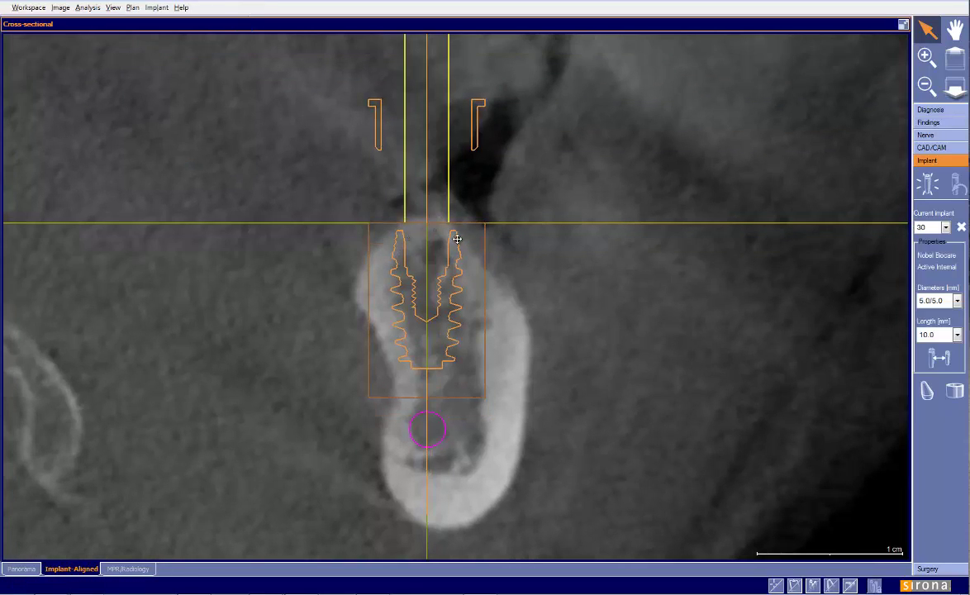
{"action": "left_click", "coordinate": [903, 26]}
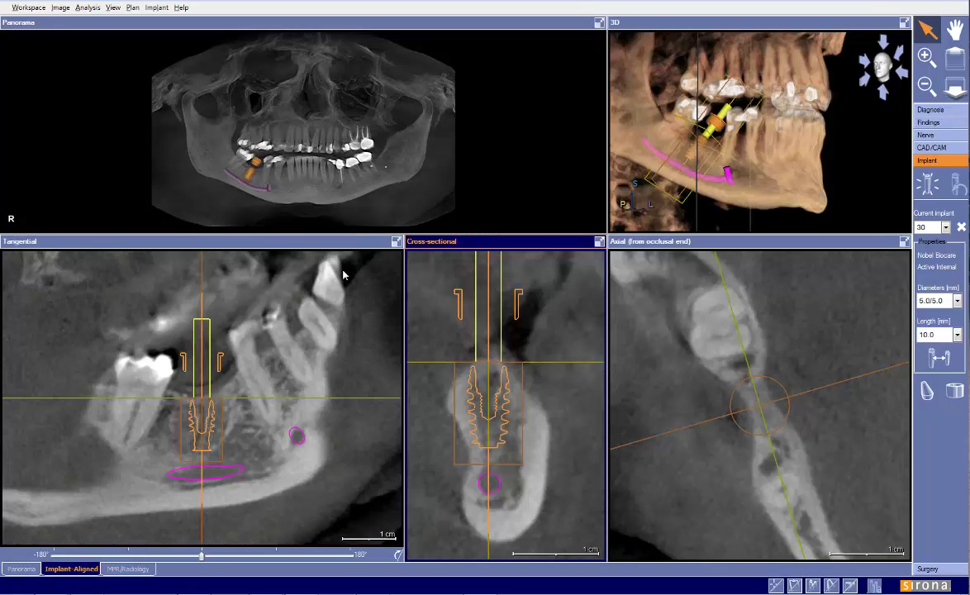
Zoom in on the tangential view and rotate its slice around the implant axis to follow the nerve canal below.
{"action": "left_click", "coordinate": [237, 469]}
{"action": "scroll", "coordinate": [236, 469], "scroll_direction": "up", "scroll_amount": 2}
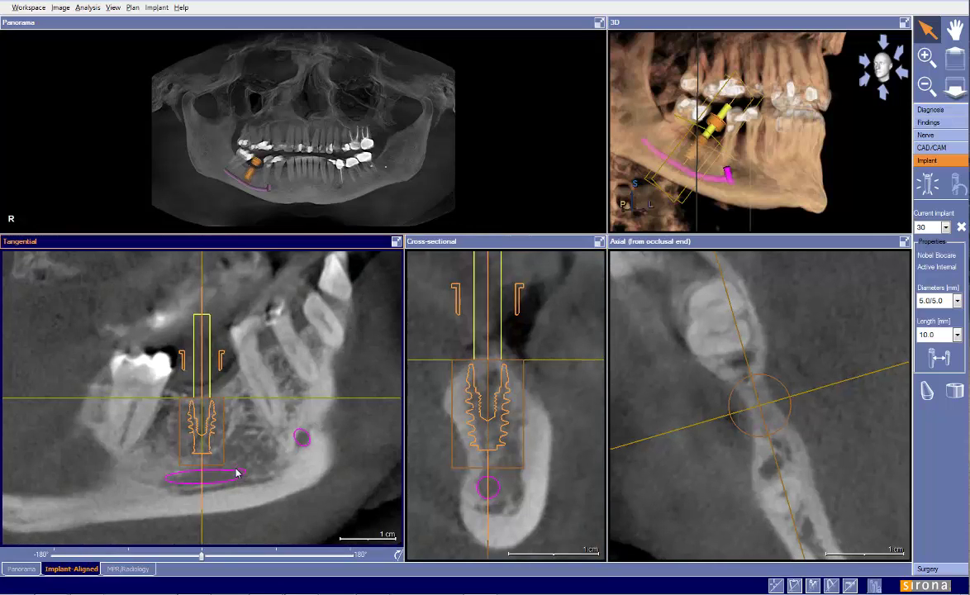
{"action": "left_click_drag", "start_coordinate": [204, 559], "coordinate": [199, 559]}
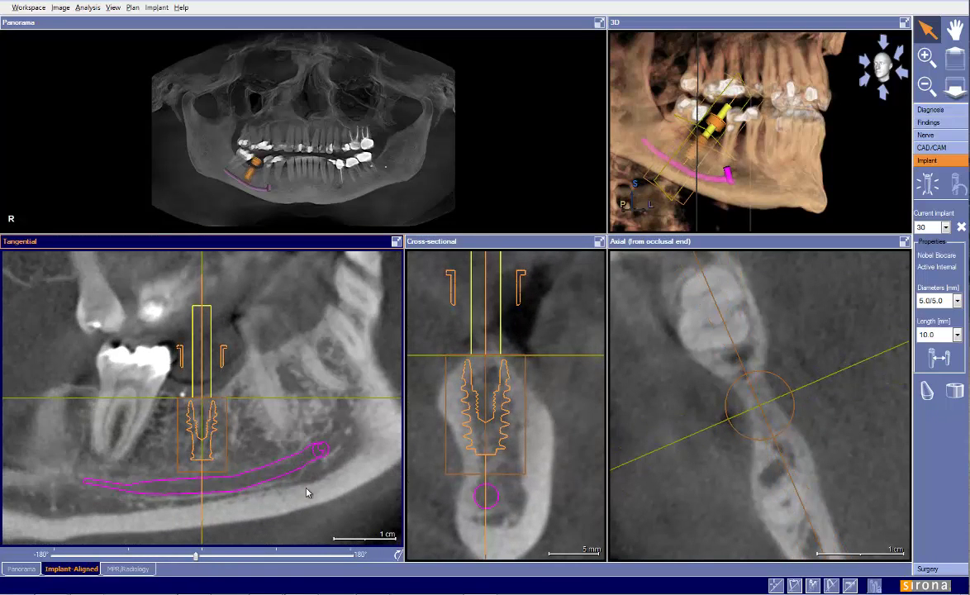
Try shifting implant 30 sideways relative to the nerve canal in the cross-section, and return it to its previous position.
{"action": "left_click_drag", "start_coordinate": [519, 478], "coordinate": [522, 465]}
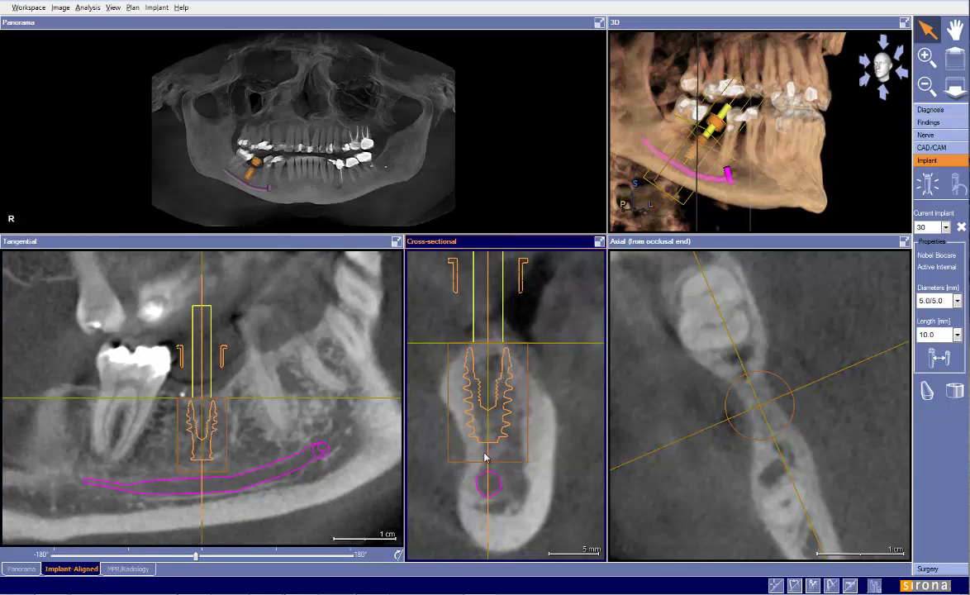
{"action": "left_click_drag", "start_coordinate": [535, 459], "coordinate": [556, 496]}
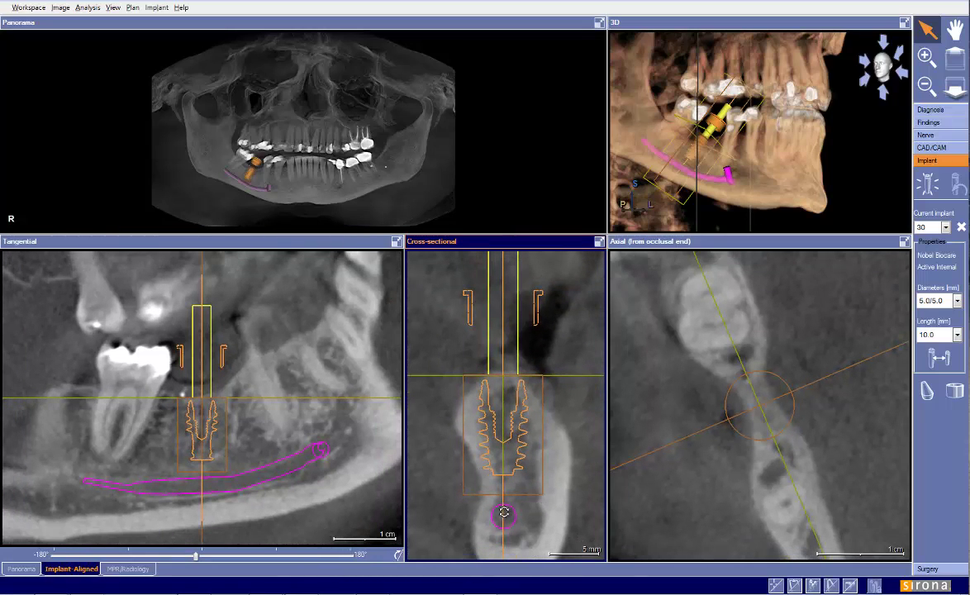
{"action": "left_click_drag", "start_coordinate": [494, 462], "coordinate": [504, 470]}
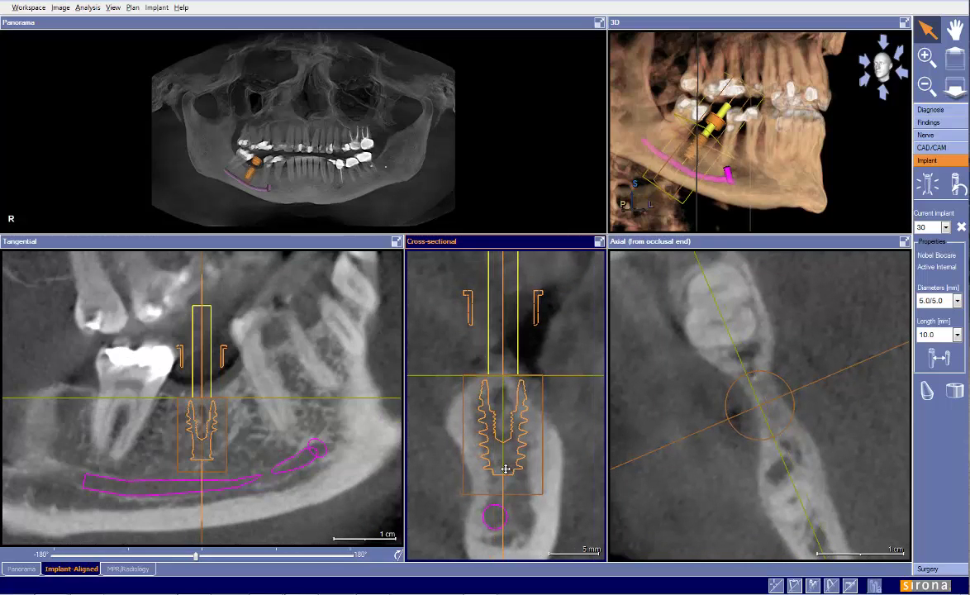
{"action": "left_click_drag", "start_coordinate": [503, 514], "coordinate": [522, 521]}
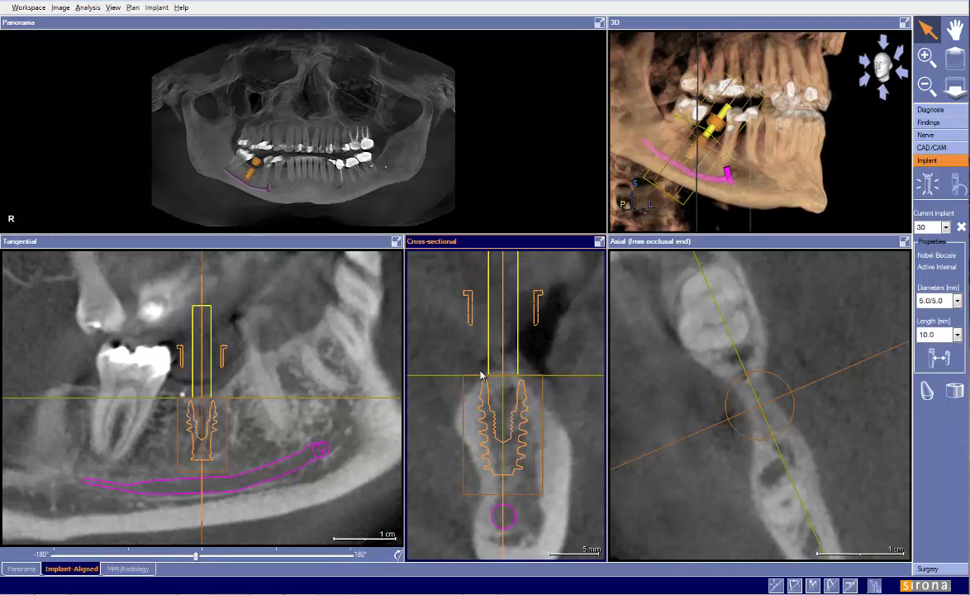
Bring the axial slice to crown level, enlarge it, and outline both neighbouring teeth and the two sides of the gap.
{"action": "left_click_drag", "start_coordinate": [650, 382], "coordinate": [652, 319]}
{"action": "left_click_drag", "start_coordinate": [661, 371], "coordinate": [664, 356]}
{"action": "left_click", "coordinate": [903, 242]}
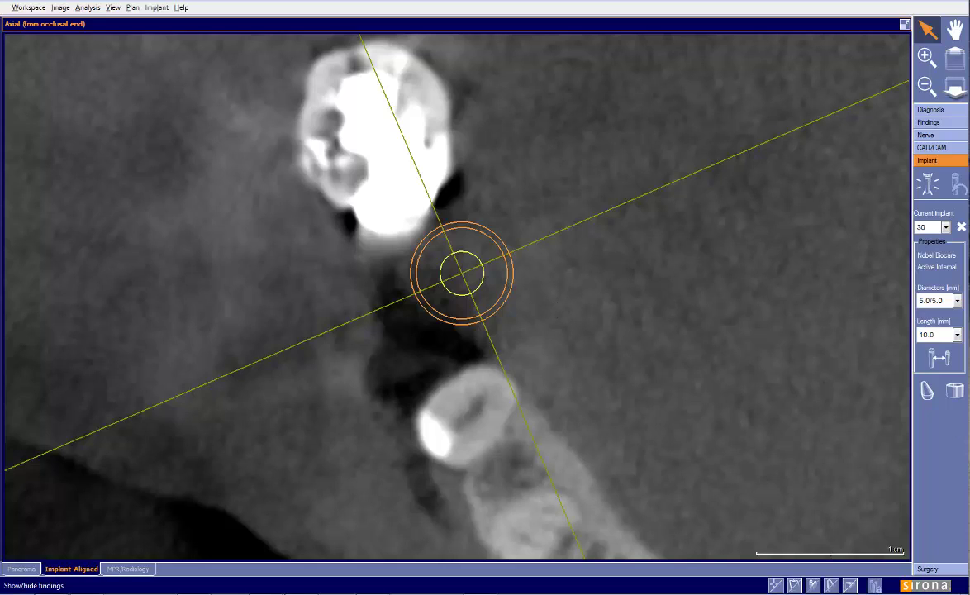
{"action": "mouse_move", "coordinate": [308, 77]}
{"action": "left_mouse_down"}
{"action": "mouse_move", "coordinate": [296, 163]}
{"action": "mouse_move", "coordinate": [310, 199]}
{"action": "mouse_move", "coordinate": [346, 220]}
{"action": "mouse_move", "coordinate": [407, 225]}
{"action": "mouse_move", "coordinate": [437, 207]}
{"action": "mouse_move", "coordinate": [451, 157]}
{"action": "mouse_move", "coordinate": [437, 75]}
{"action": "left_mouse_up"}
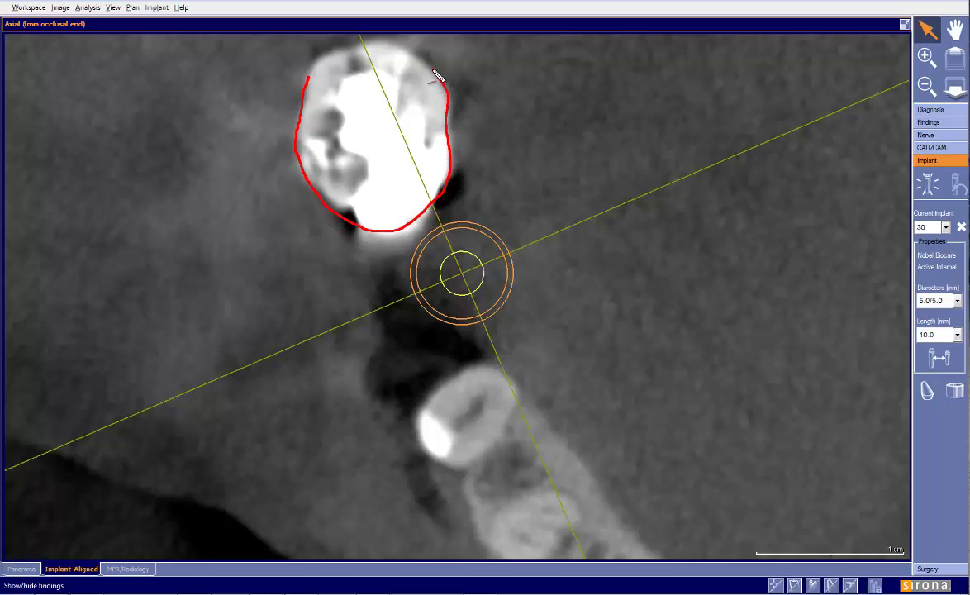
{"action": "mouse_move", "coordinate": [423, 449]}
{"action": "left_mouse_down"}
{"action": "mouse_move", "coordinate": [423, 395]}
{"action": "mouse_move", "coordinate": [489, 368]}
{"action": "mouse_move", "coordinate": [520, 390]}
{"action": "left_mouse_up"}
{"action": "mouse_move", "coordinate": [320, 195]}
{"action": "left_mouse_down"}
{"action": "mouse_move", "coordinate": [356, 314]}
{"action": "mouse_move", "coordinate": [420, 431]}
{"action": "left_mouse_up"}
{"action": "mouse_move", "coordinate": [460, 177]}
{"action": "left_mouse_down"}
{"action": "mouse_move", "coordinate": [463, 239]}
{"action": "mouse_move", "coordinate": [528, 393]}
{"action": "left_mouse_up"}
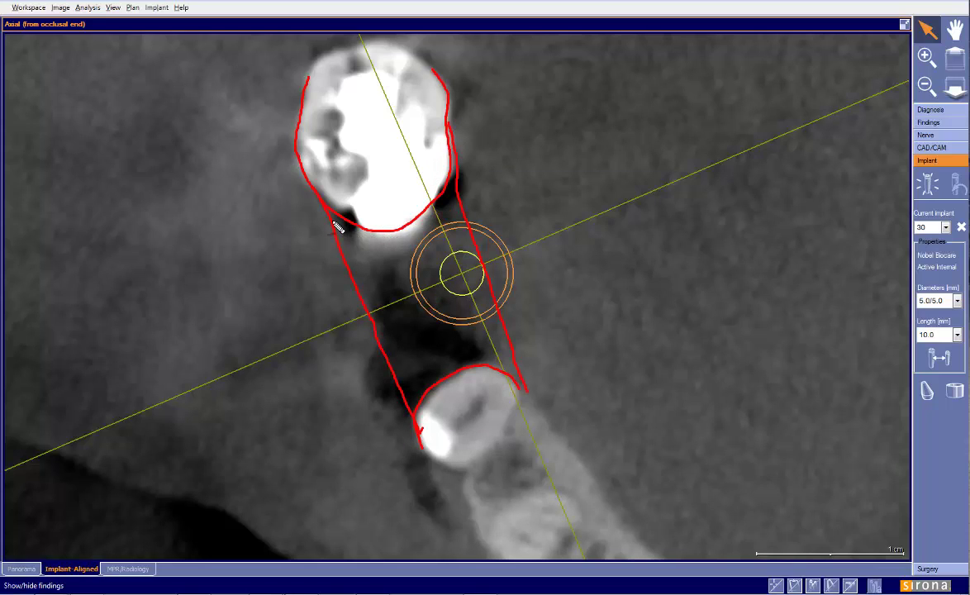
Mark the centre of the crown space with crossing diagonals in the axial view, clear the markings and restore the multi-view layout.
{"action": "left_click_drag", "start_coordinate": [322, 205], "coordinate": [502, 368]}
{"action": "left_click_drag", "start_coordinate": [409, 412], "coordinate": [455, 185]}
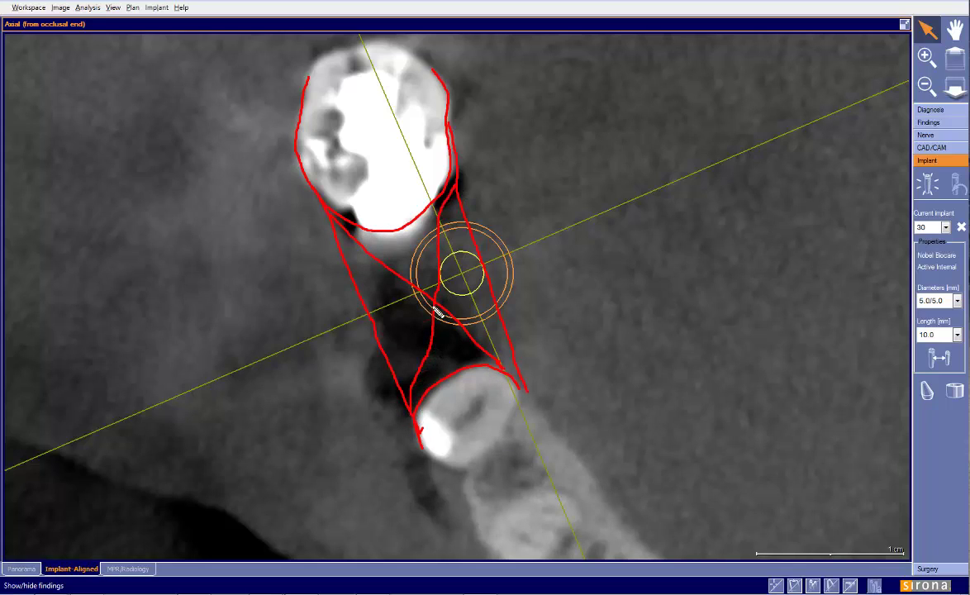
{"action": "mouse_move", "coordinate": [440, 311]}
{"action": "left_mouse_down"}
{"action": "mouse_move", "coordinate": [433, 294]}
{"action": "mouse_move", "coordinate": [413, 306]}
{"action": "mouse_move", "coordinate": [428, 306]}
{"action": "left_mouse_up"}
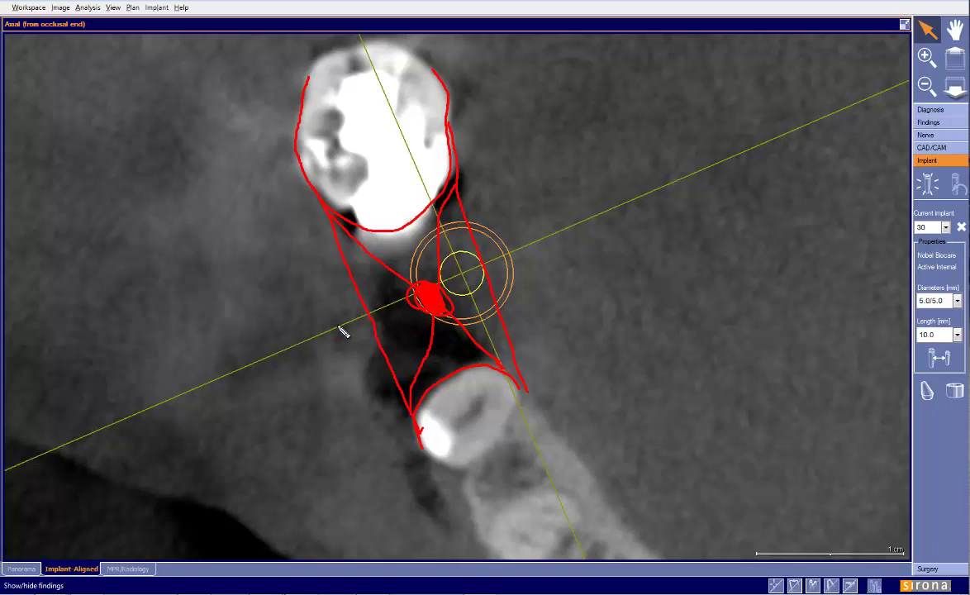
{"action": "key", "text": "Escape"}
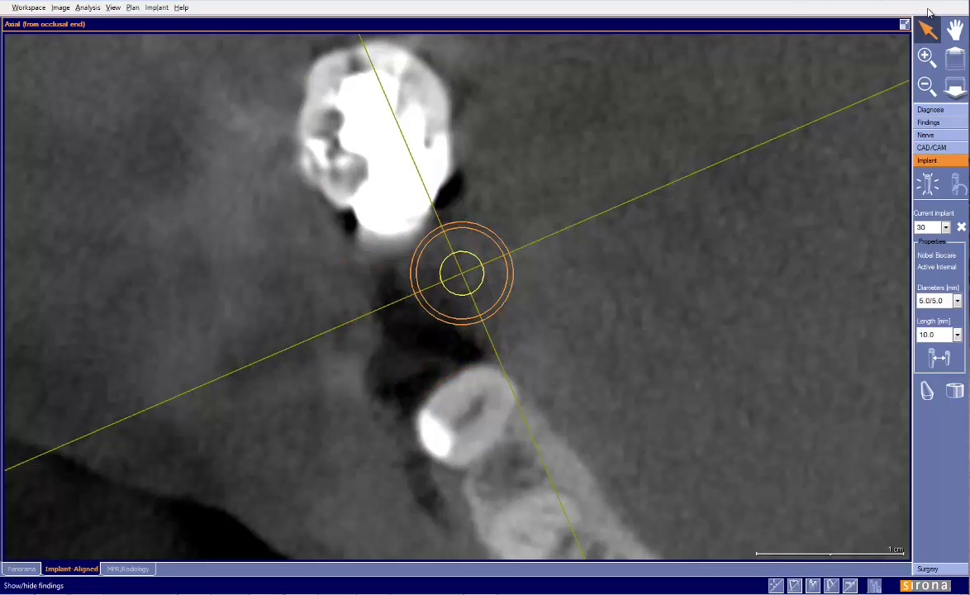
{"action": "left_click", "coordinate": [903, 23]}
Rotate the tangential slice slightly, enlarge it, trace the occlusal curve from the molar crown across the implant site, and clear it.
{"action": "left_click_drag", "start_coordinate": [195, 561], "coordinate": [199, 565]}
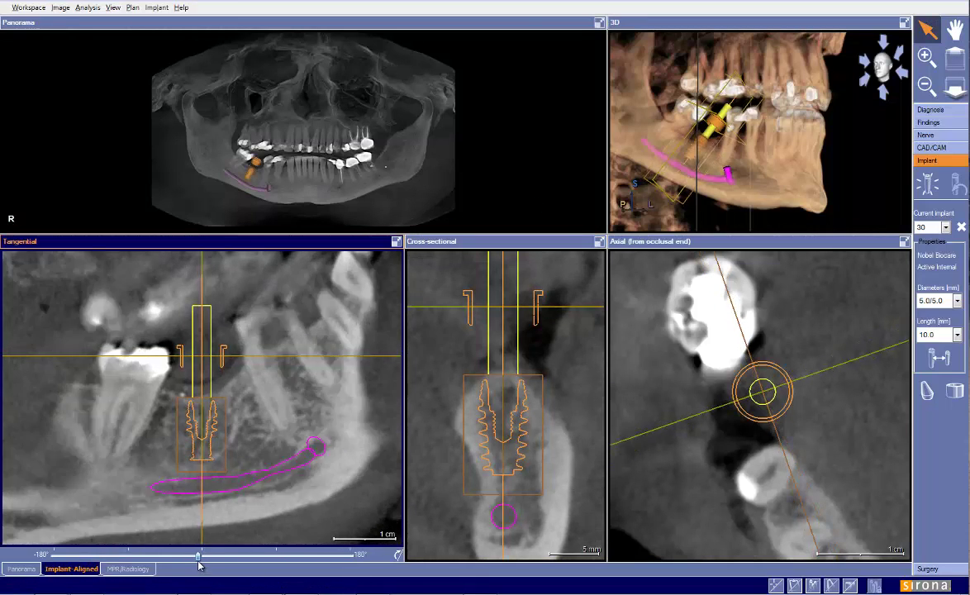
{"action": "left_click", "coordinate": [396, 242]}
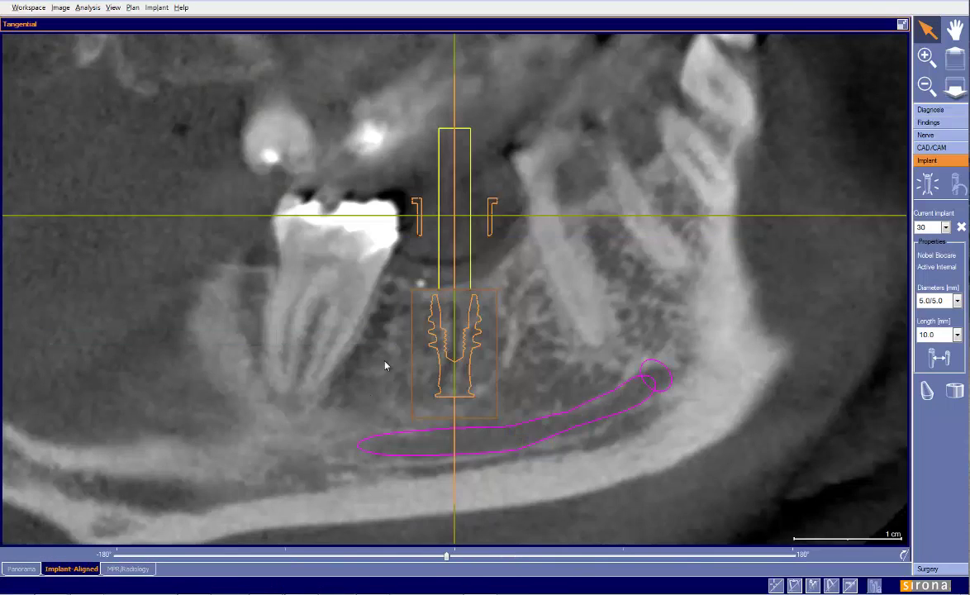
{"action": "key", "text": "ctrl+shift+d"}
{"action": "mouse_move", "coordinate": [282, 208]}
{"action": "left_mouse_down"}
{"action": "mouse_move", "coordinate": [628, 92]}
{"action": "mouse_move", "coordinate": [624, 137]}
{"action": "left_mouse_up"}
{"action": "key", "text": "Escape"}
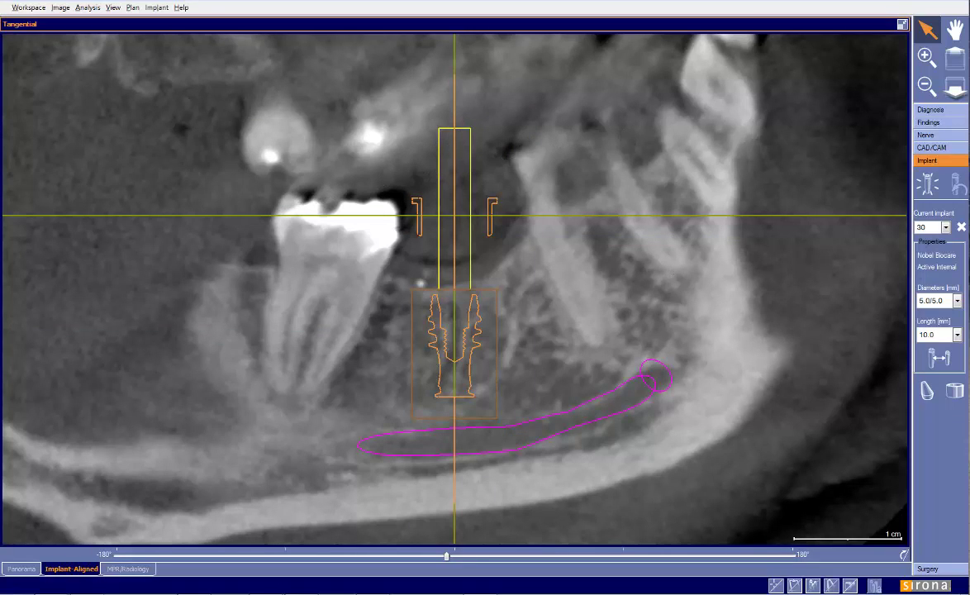
{"action": "mouse_move", "coordinate": [275, 202]}
{"action": "left_mouse_down"}
{"action": "mouse_move", "coordinate": [420, 178]}
{"action": "mouse_move", "coordinate": [564, 113]}
{"action": "mouse_move", "coordinate": [643, 35]}
{"action": "left_mouse_up"}
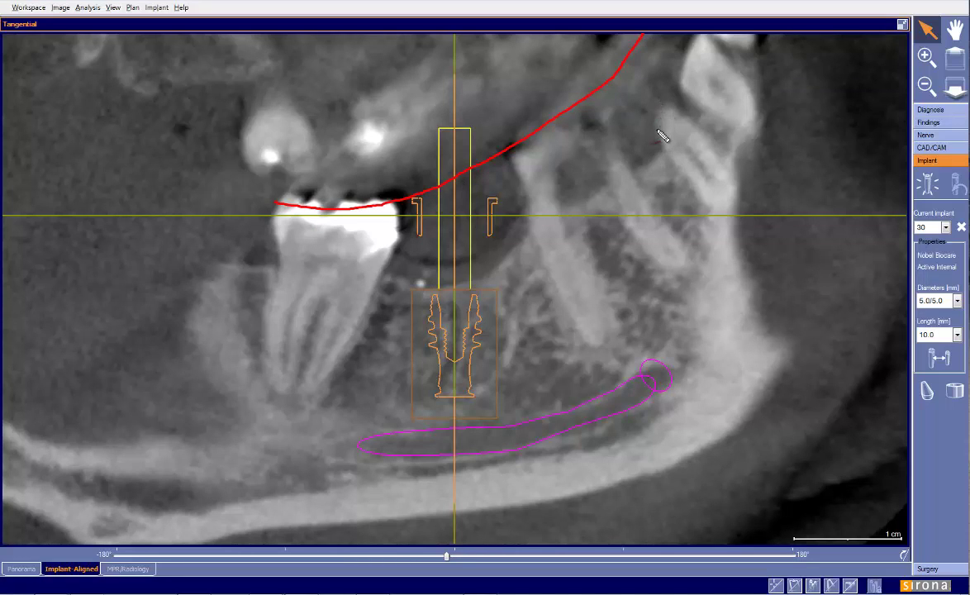
{"action": "key", "text": "Escape"}
Restore the multi-view layout from the enlarged tangential slice and shift implant 30 sideways off the nerve canal in the cross-section.
{"action": "left_click_drag", "start_coordinate": [658, 129], "coordinate": [620, 229]}
{"action": "left_click", "coordinate": [901, 23]}
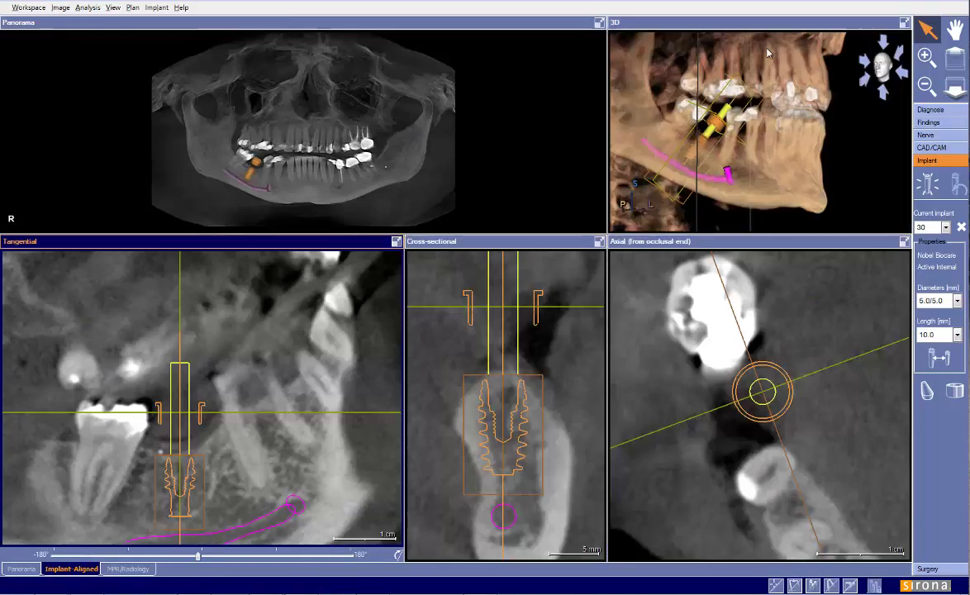
{"action": "middle_click_drag", "start_coordinate": [679, 371], "coordinate": [676, 353]}
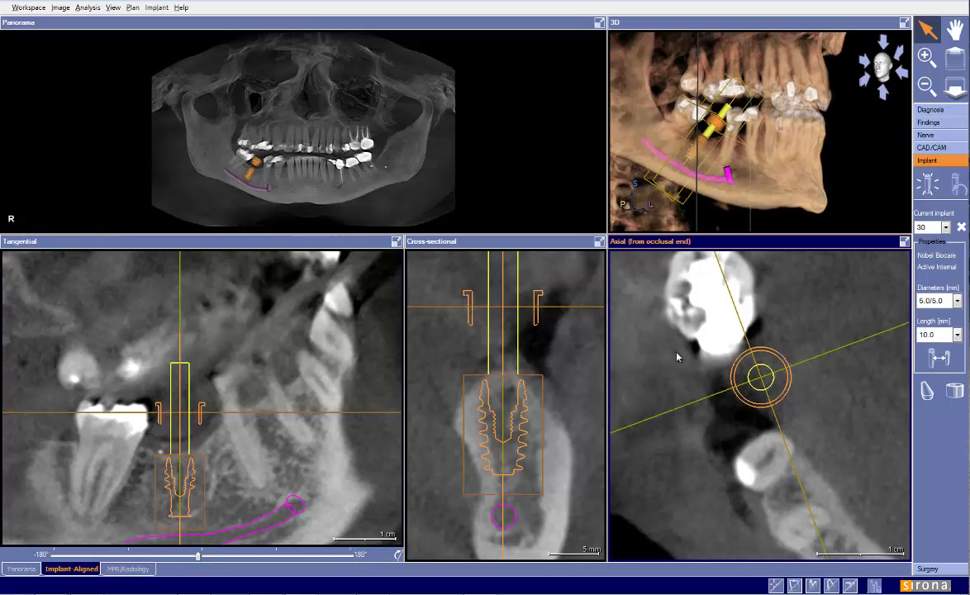
{"action": "scroll", "coordinate": [677, 357], "scroll_direction": "down", "scroll_amount": 1}
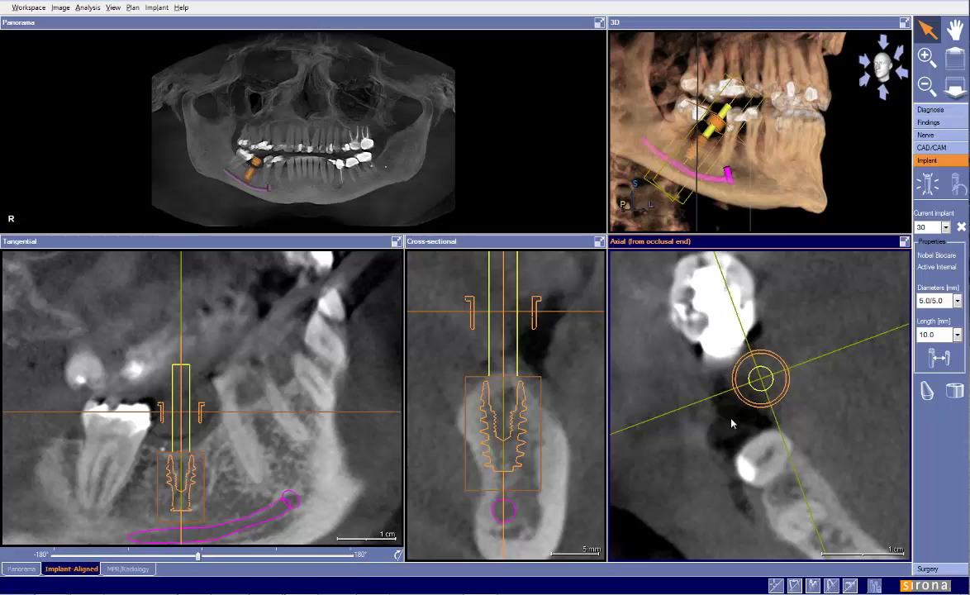
{"action": "left_click_drag", "start_coordinate": [508, 420], "coordinate": [521, 420]}
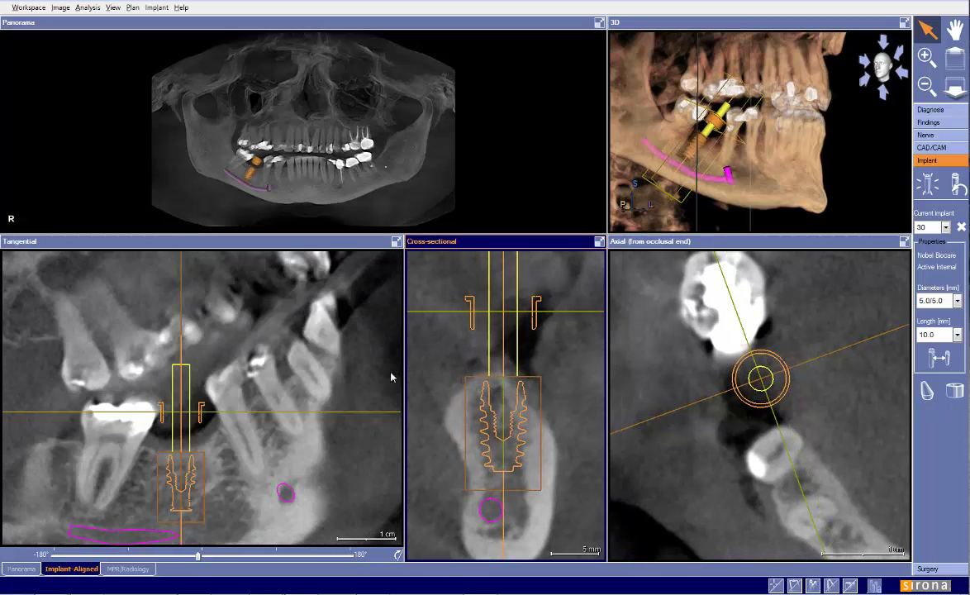
Tilt implant 30 more upright in the tangential slice by swinging its apex forward, and shift the implant slightly toward the premolar.
{"action": "left_click_drag", "start_coordinate": [248, 448], "coordinate": [234, 428]}
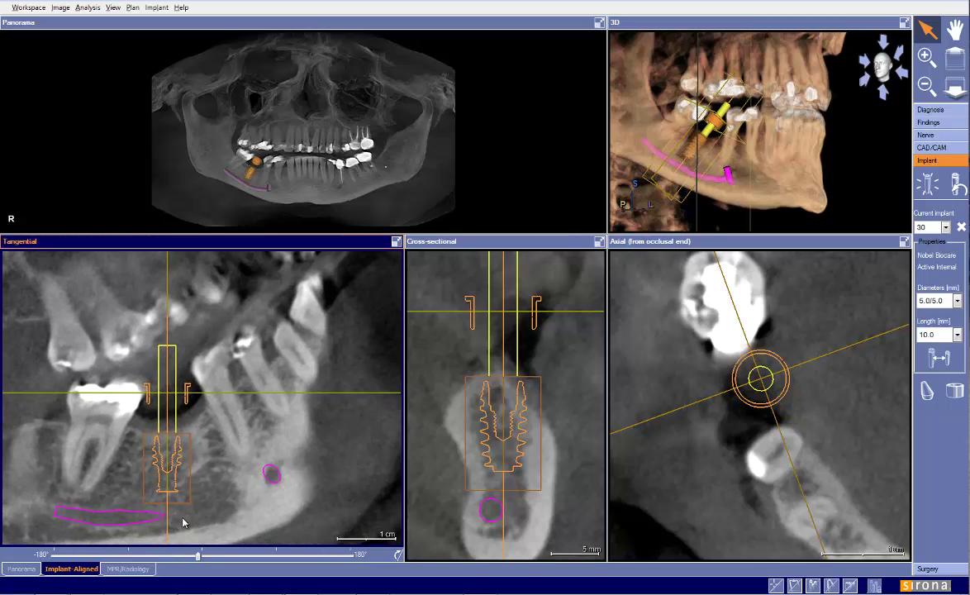
{"action": "left_click_drag", "start_coordinate": [169, 511], "coordinate": [198, 521]}
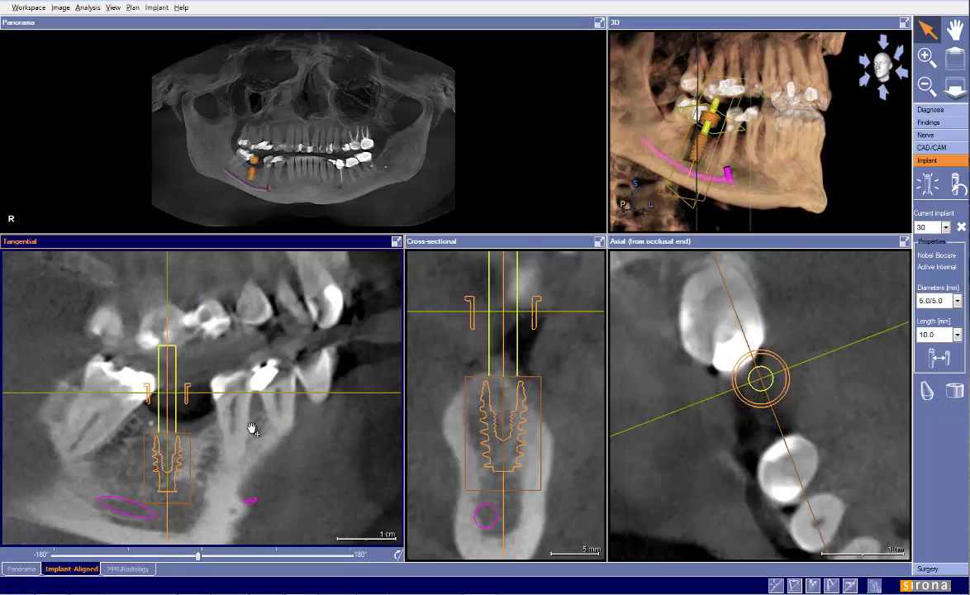
{"action": "left_click_drag", "start_coordinate": [253, 429], "coordinate": [228, 422]}
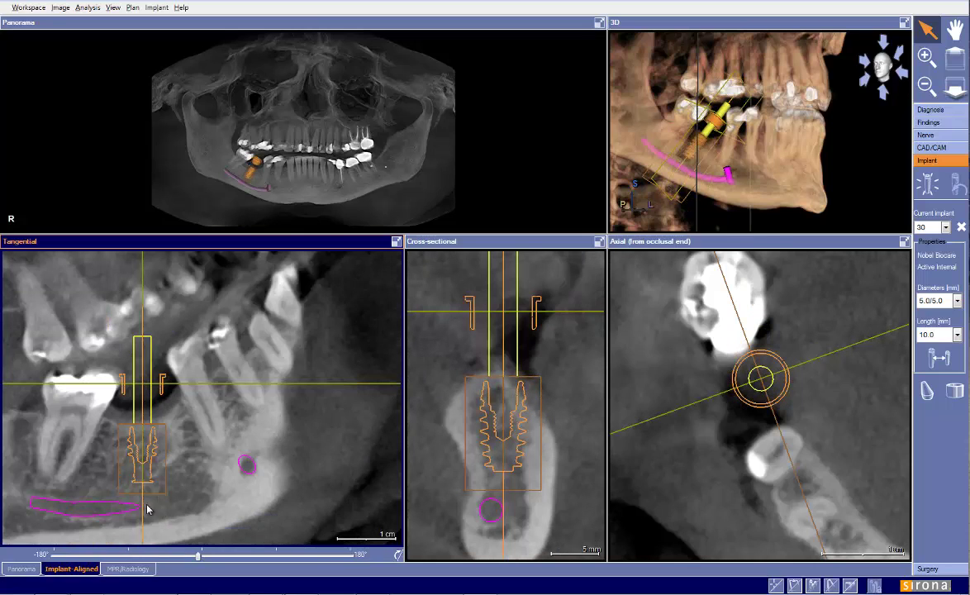
{"action": "left_click_drag", "start_coordinate": [145, 507], "coordinate": [172, 515]}
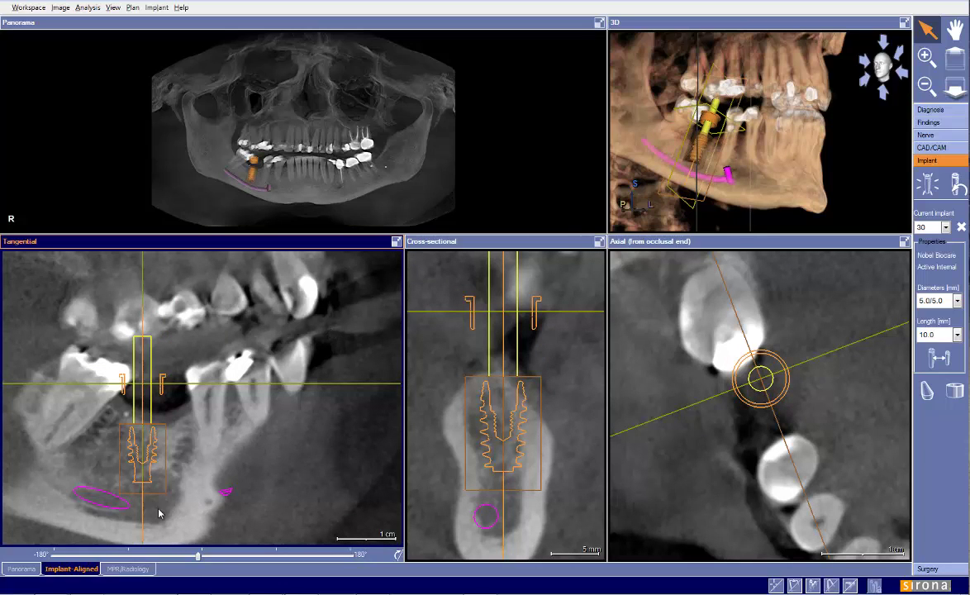
{"action": "mouse_move", "coordinate": [145, 503]}
{"action": "left_mouse_down"}
{"action": "mouse_move", "coordinate": [156, 503]}
{"action": "mouse_move", "coordinate": [138, 527]}
{"action": "mouse_move", "coordinate": [131, 505]}
{"action": "left_mouse_up"}
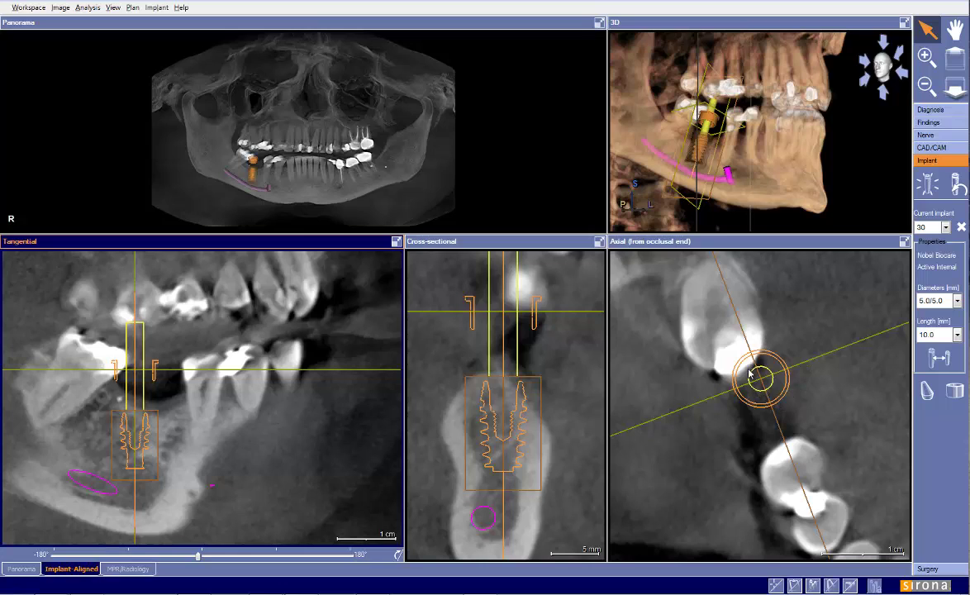
{"action": "left_click_drag", "start_coordinate": [132, 430], "coordinate": [151, 431]}
Try shifting implant 30 farther sideways from the nerve canal in the cross-section, and move it back.
{"action": "left_click_drag", "start_coordinate": [706, 482], "coordinate": [706, 461]}
{"action": "left_click_drag", "start_coordinate": [538, 467], "coordinate": [502, 423]}
{"action": "scroll", "coordinate": [544, 442], "scroll_direction": "down", "scroll_amount": 2}
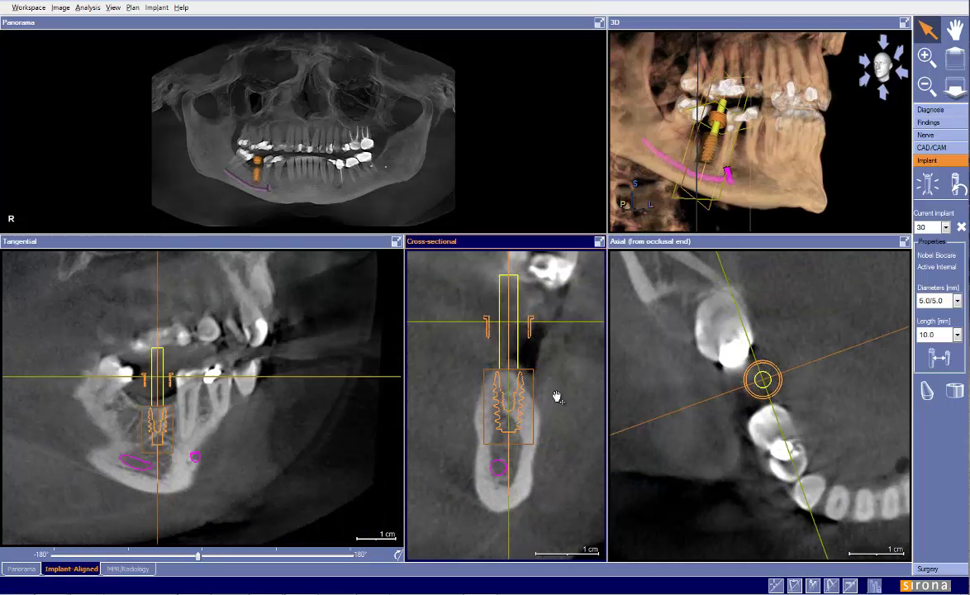
{"action": "scroll", "coordinate": [557, 397], "scroll_direction": "up", "scroll_amount": 3}
{"action": "scroll", "coordinate": [557, 396], "scroll_direction": "down", "scroll_amount": 1}
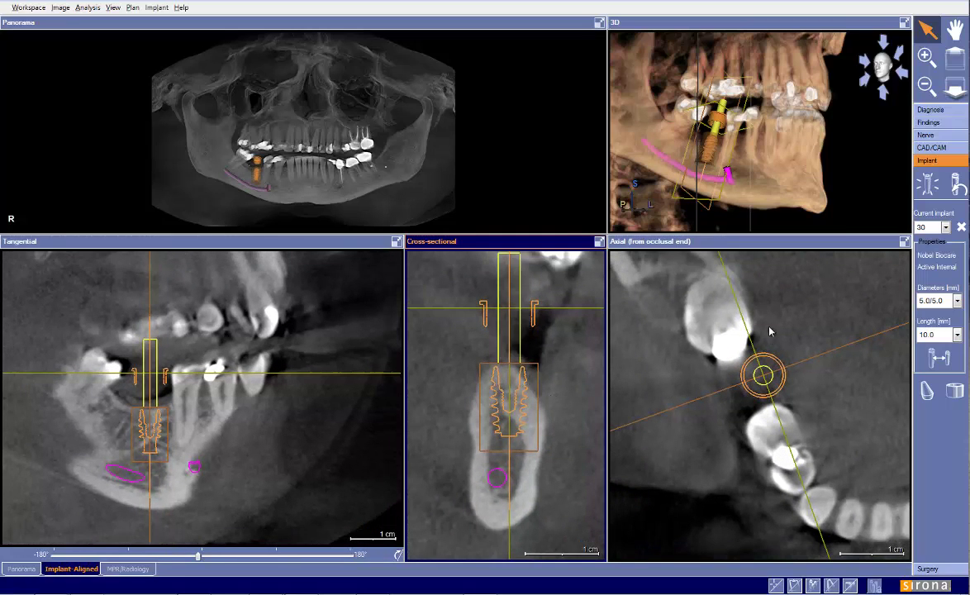
{"action": "left_click_drag", "start_coordinate": [550, 403], "coordinate": [562, 400]}
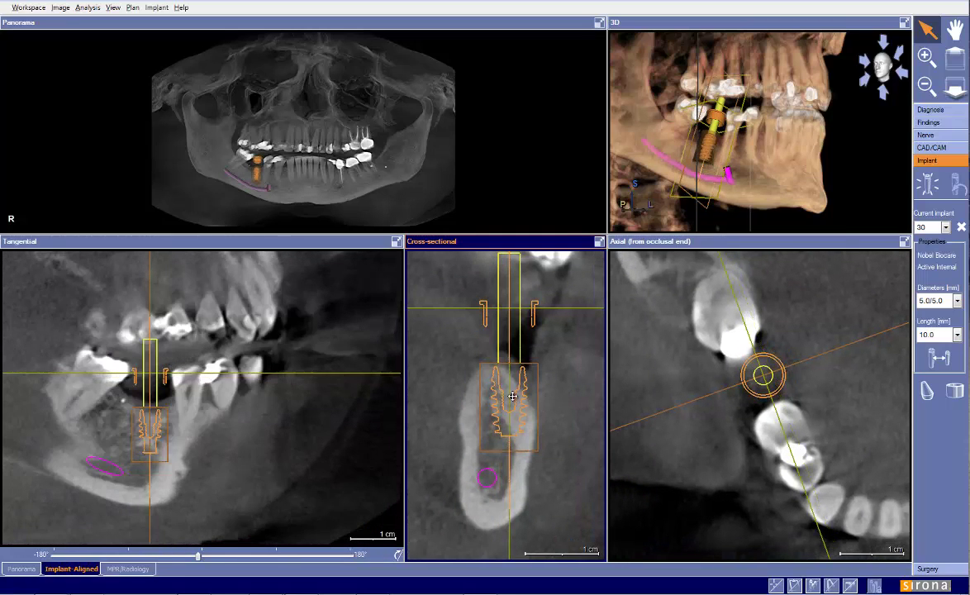
{"action": "middle_click_drag", "start_coordinate": [545, 410], "coordinate": [551, 434]}
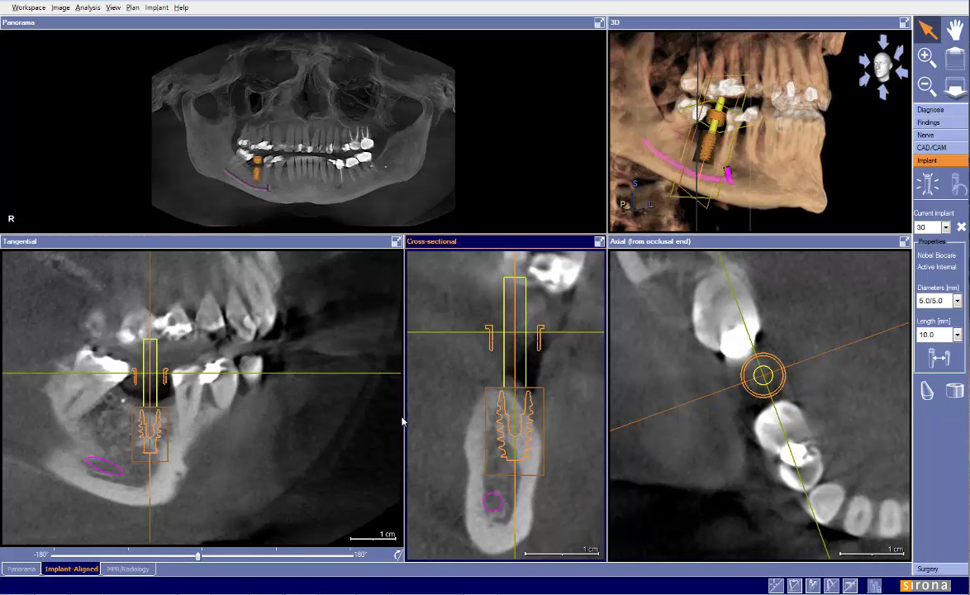
{"action": "left_click_drag", "start_coordinate": [522, 426], "coordinate": [511, 428]}
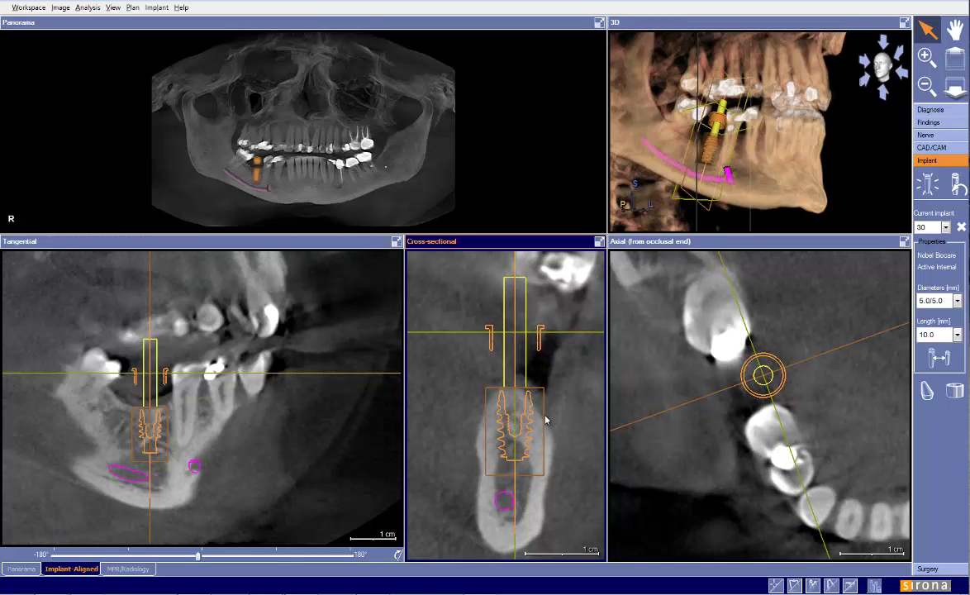
Tilt implant 30 in the cross-section so that its axis follows the ridge directly above the nerve canal.
{"action": "left_click_drag", "start_coordinate": [515, 307], "coordinate": [525, 311]}
{"action": "left_click_drag", "start_coordinate": [513, 514], "coordinate": [506, 512]}
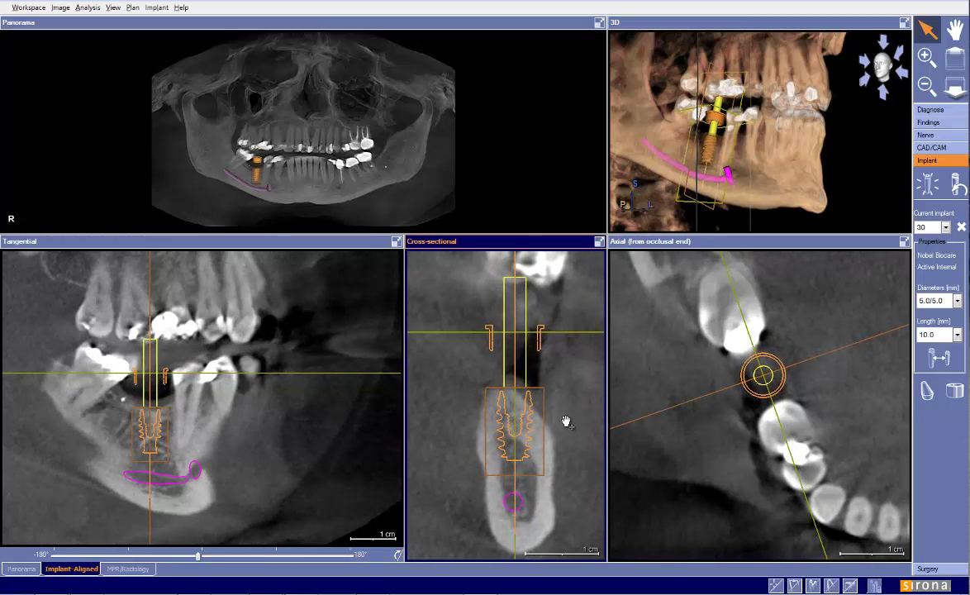
{"action": "scroll", "coordinate": [565, 425], "scroll_direction": "down", "scroll_amount": 2}
{"action": "left_click_drag", "start_coordinate": [546, 371], "coordinate": [554, 410]}
{"action": "left_click_drag", "start_coordinate": [542, 462], "coordinate": [551, 425]}
{"action": "scroll", "coordinate": [542, 451], "scroll_direction": "up", "scroll_amount": 2}
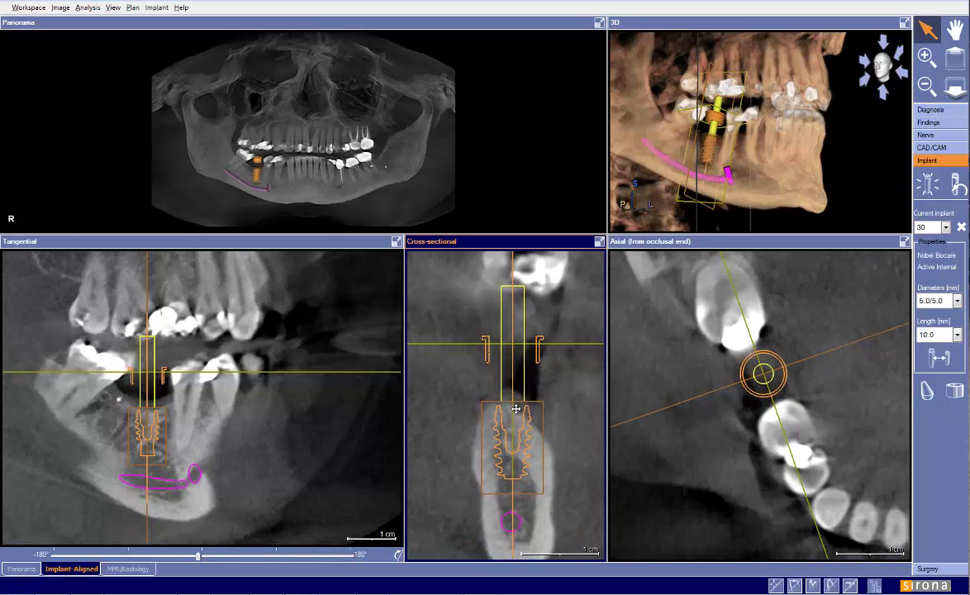
View the available sizes for implant 30, cancel, try a length of 11.5 mm, and set the length back to 10.0 mm.
{"action": "left_click", "coordinate": [936, 357]}
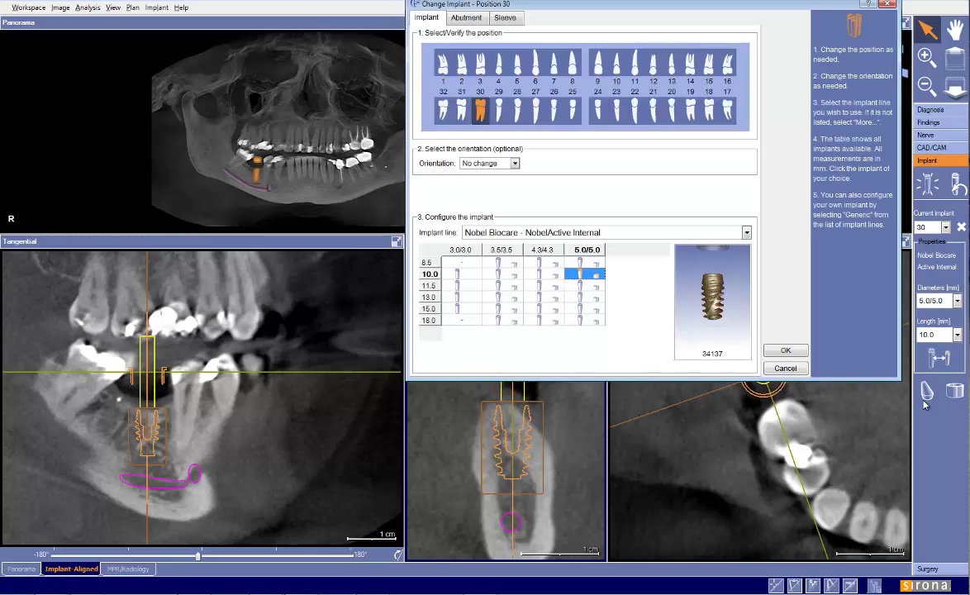
{"action": "left_click", "coordinate": [791, 368]}
{"action": "left_click", "coordinate": [936, 333]}
{"action": "left_click", "coordinate": [863, 354]}
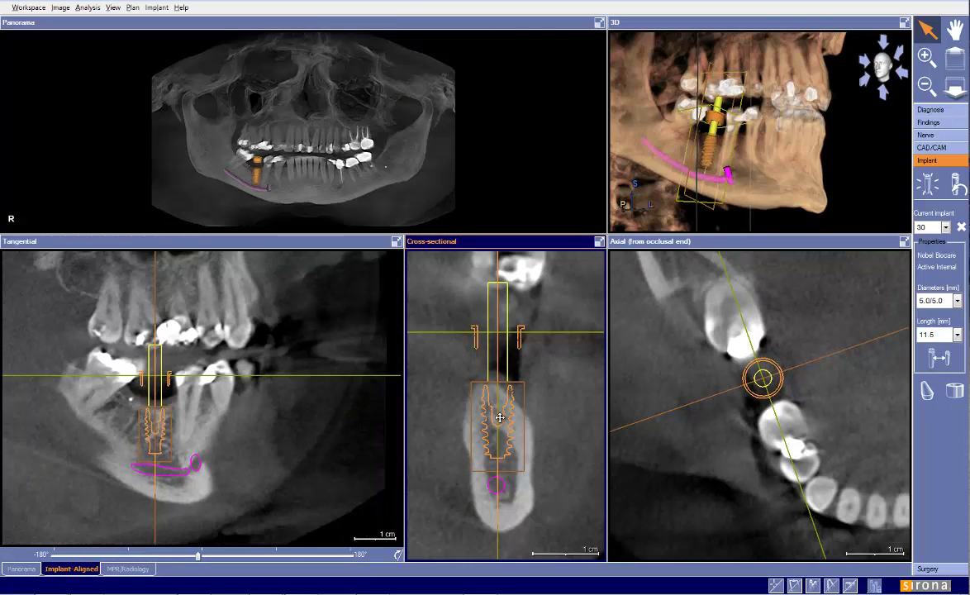
{"action": "left_click", "coordinate": [930, 335]}
{"action": "left_click", "coordinate": [931, 354]}
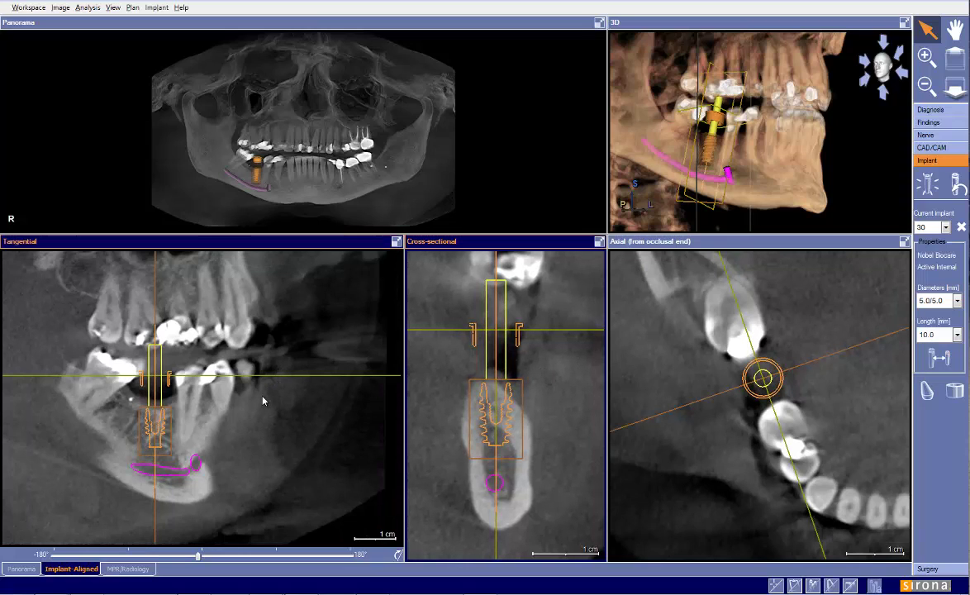
Nudge implant 30 slightly in the tangential slice and check its position in the cross-section and the 3D view.
{"action": "mouse_move", "coordinate": [674, 380]}
{"action": "left_mouse_down"}
{"action": "mouse_move", "coordinate": [671, 370]}
{"action": "mouse_move", "coordinate": [673, 377]}
{"action": "left_mouse_up"}
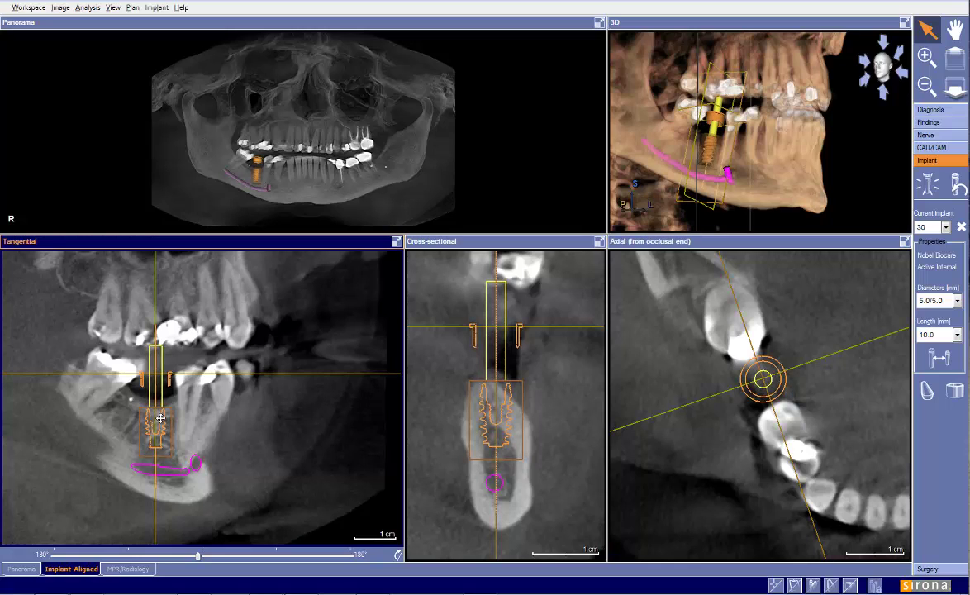
{"action": "left_click_drag", "start_coordinate": [160, 418], "coordinate": [159, 418]}
{"action": "left_click", "coordinate": [552, 361]}
{"action": "scroll", "coordinate": [552, 361], "scroll_direction": "up", "scroll_amount": 2}
{"action": "scroll", "coordinate": [552, 361], "scroll_direction": "down", "scroll_amount": 1}
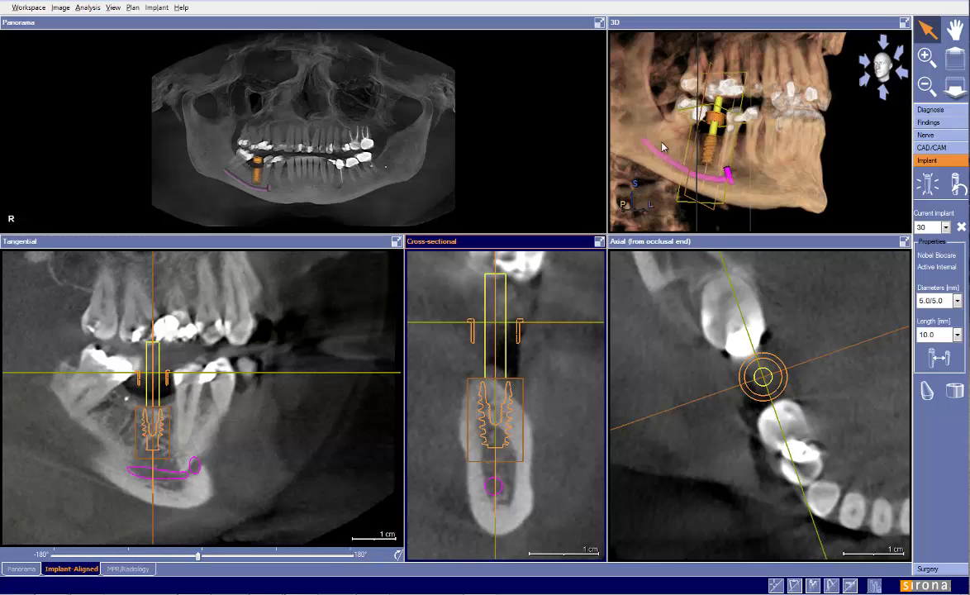
{"action": "left_click_drag", "start_coordinate": [699, 176], "coordinate": [708, 179]}
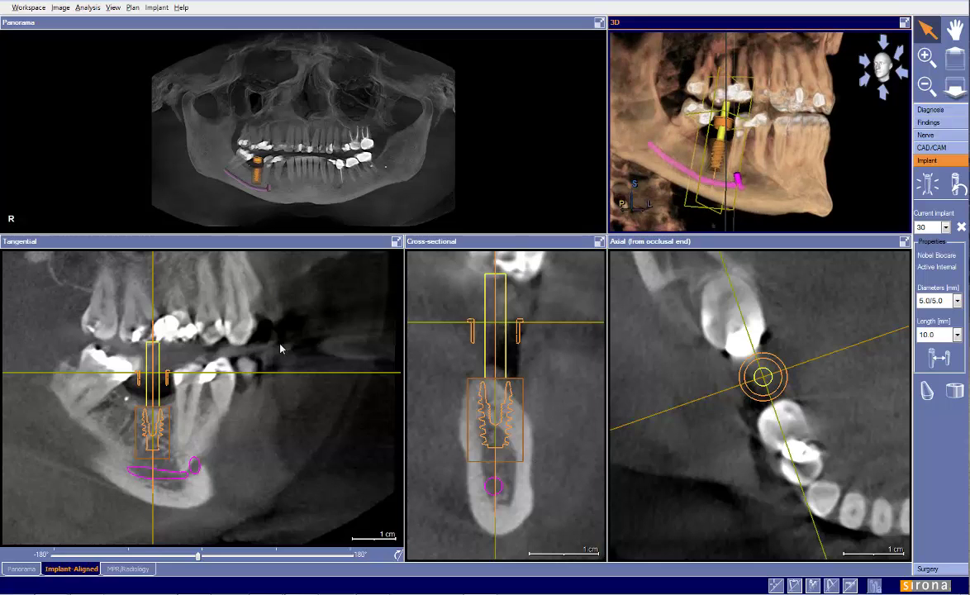
{"action": "left_click_drag", "start_coordinate": [280, 348], "coordinate": [278, 359]}
Compare implant 30 in Plan 1 and in the tbone plan across the slice views, ending on tbone.
{"action": "left_click", "coordinate": [132, 8]}
{"action": "left_click", "coordinate": [149, 135]}
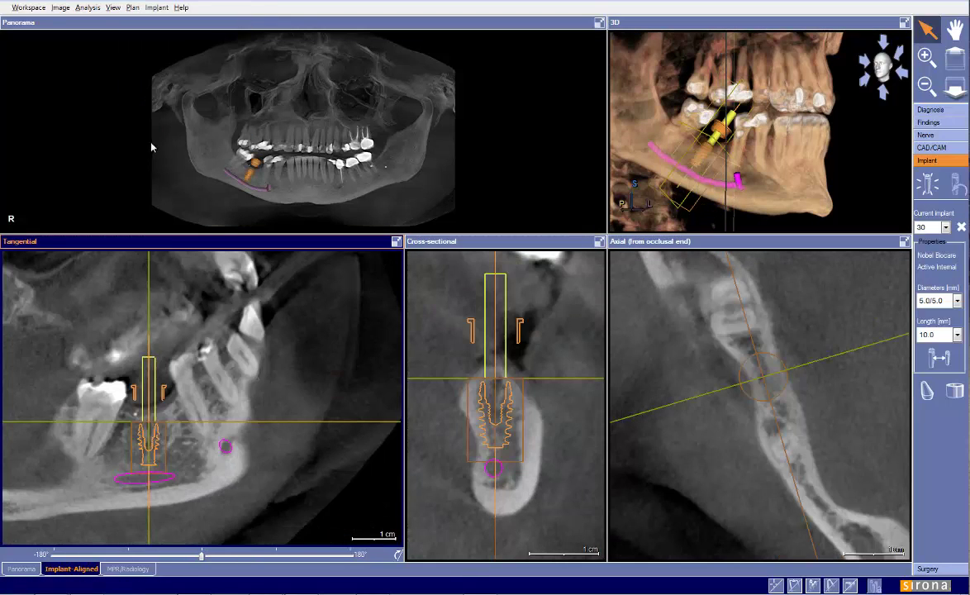
{"action": "left_click_drag", "start_coordinate": [682, 328], "coordinate": [674, 251]}
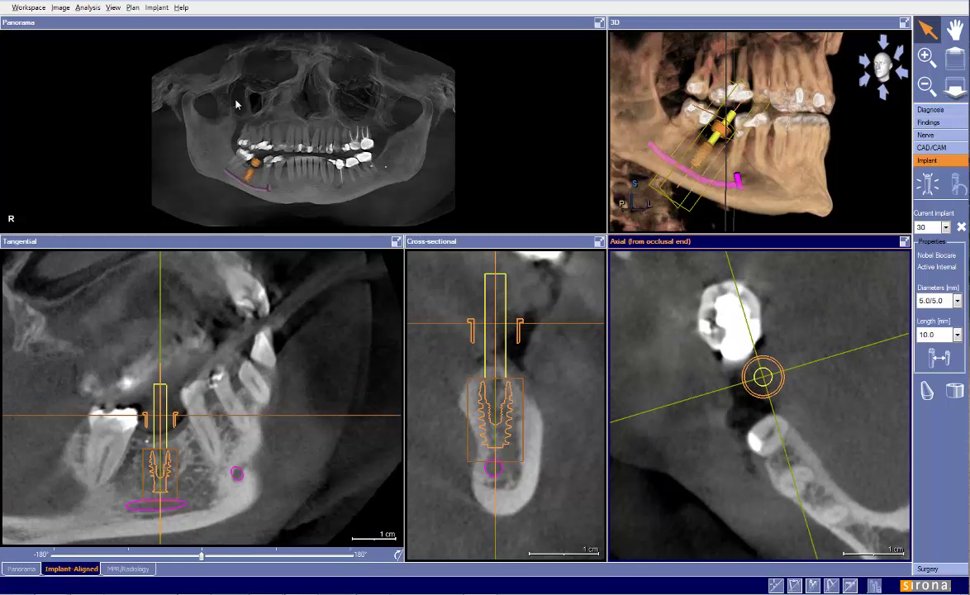
{"action": "left_click", "coordinate": [132, 7]}
{"action": "left_click", "coordinate": [169, 150]}
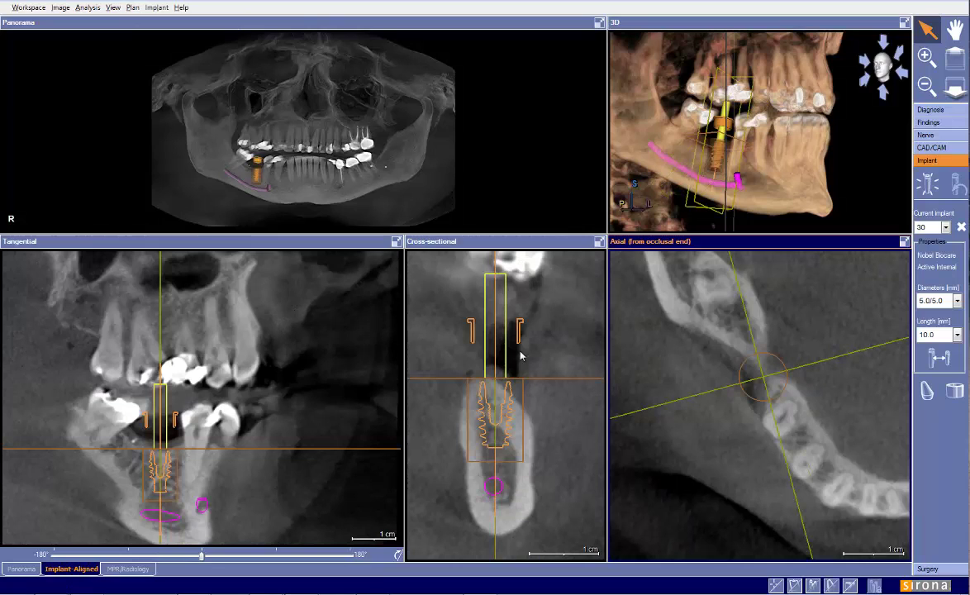
{"action": "left_click_drag", "start_coordinate": [551, 349], "coordinate": [556, 351]}
{"action": "left_click_drag", "start_coordinate": [227, 406], "coordinate": [229, 397]}
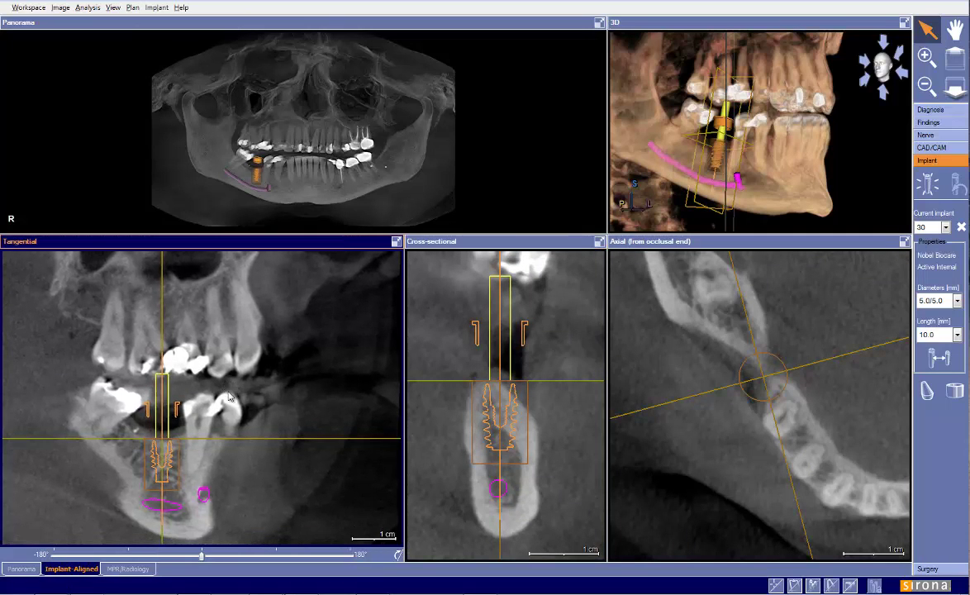
Enlarge the 3D view and compare implant 30 on the side of the jaw in Plan 1 and in tbone, ending on tbone.
{"action": "left_click_drag", "start_coordinate": [751, 144], "coordinate": [753, 154]}
{"action": "left_click", "coordinate": [903, 22]}
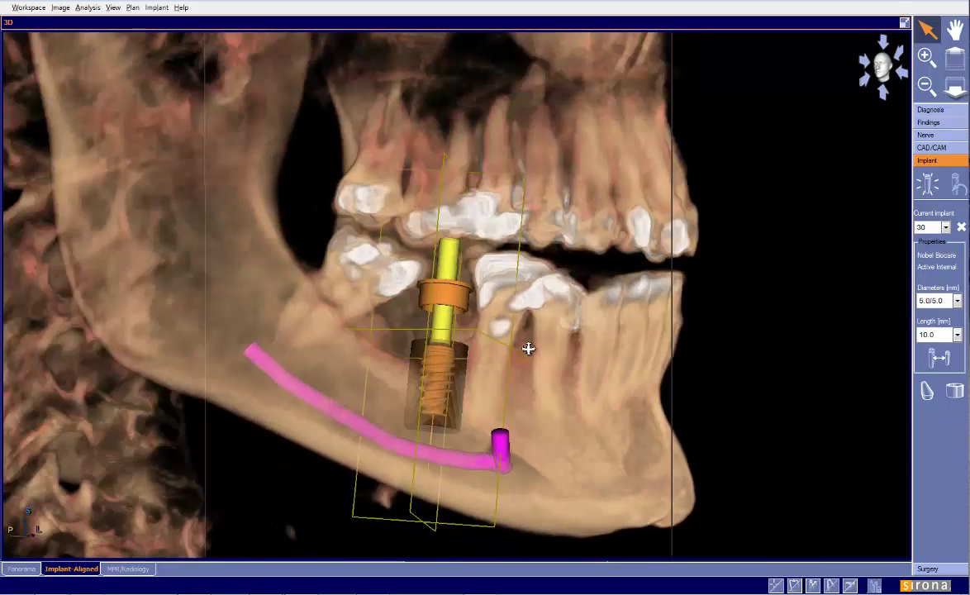
{"action": "left_click_drag", "start_coordinate": [528, 349], "coordinate": [430, 347]}
{"action": "right_click_drag", "start_coordinate": [430, 347], "coordinate": [580, 296]}
{"action": "left_click_drag", "start_coordinate": [579, 297], "coordinate": [346, 273]}
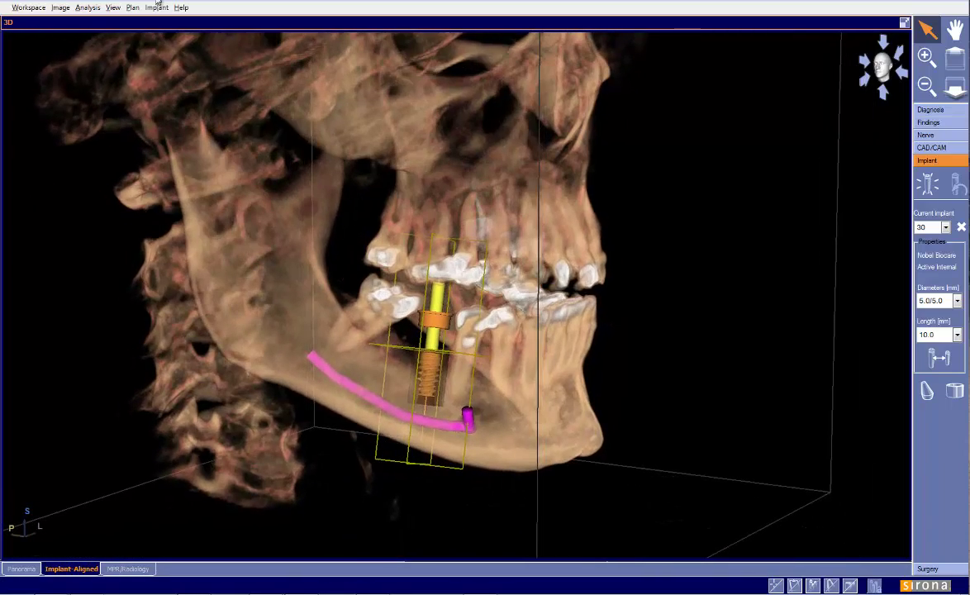
{"action": "left_click", "coordinate": [132, 8]}
{"action": "left_click", "coordinate": [149, 139]}
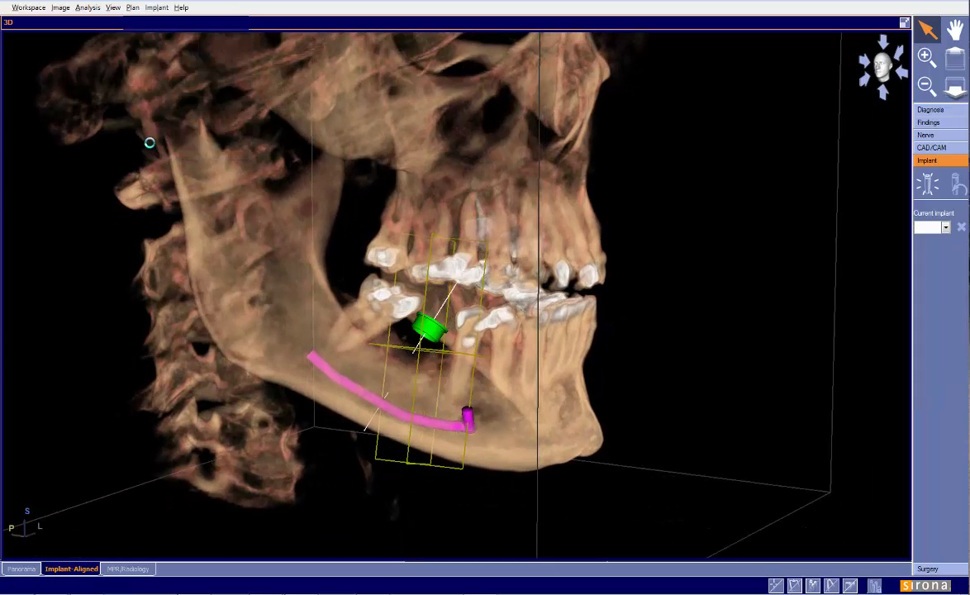
{"action": "left_click_drag", "start_coordinate": [489, 328], "coordinate": [500, 320]}
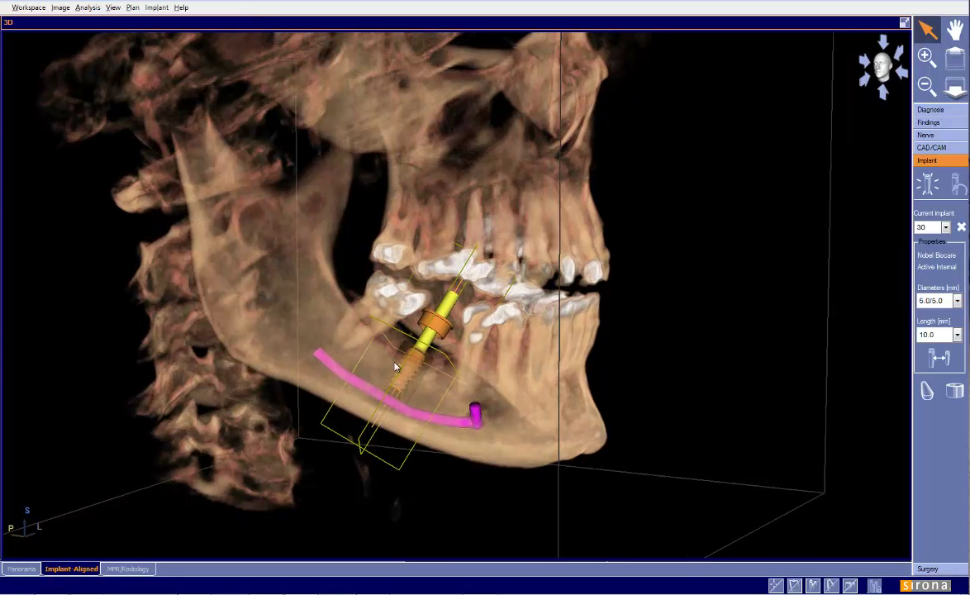
{"action": "left_click", "coordinate": [132, 7]}
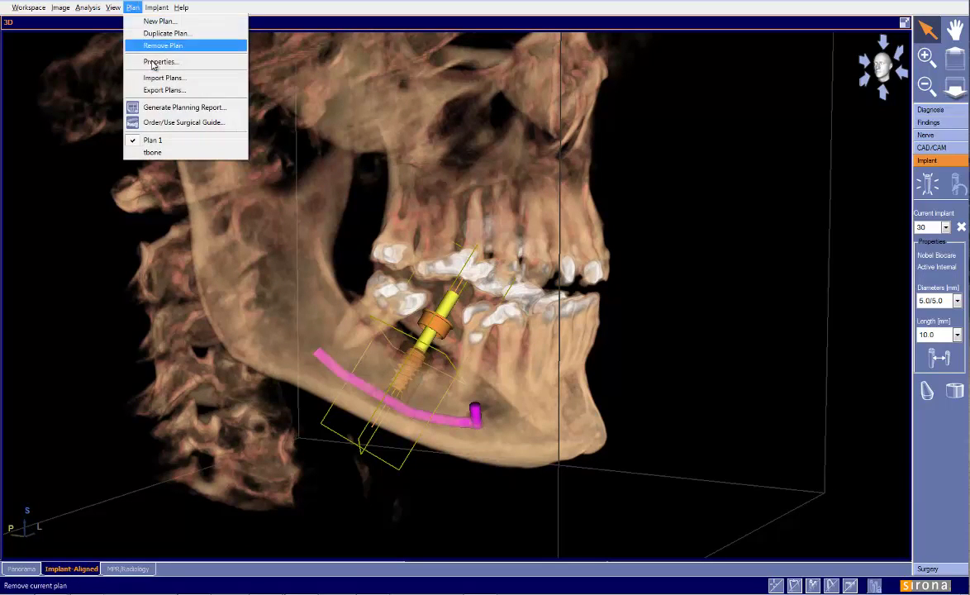
{"action": "left_click", "coordinate": [166, 149]}
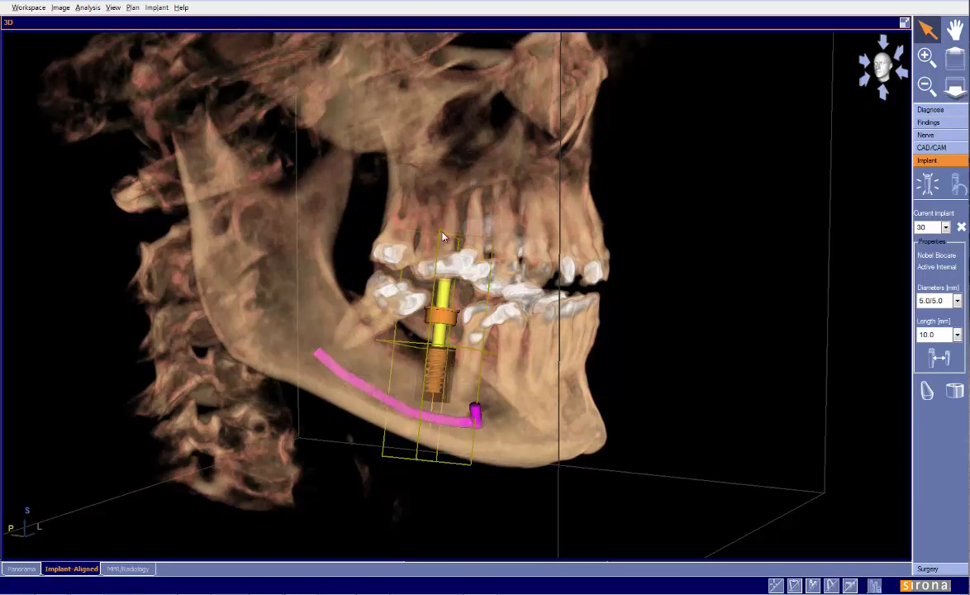
Examine implant 30 from the front in 3D, restore the multi-view layout, and inspect the implant in the cross-section.
{"action": "left_click_drag", "start_coordinate": [478, 397], "coordinate": [248, 289]}
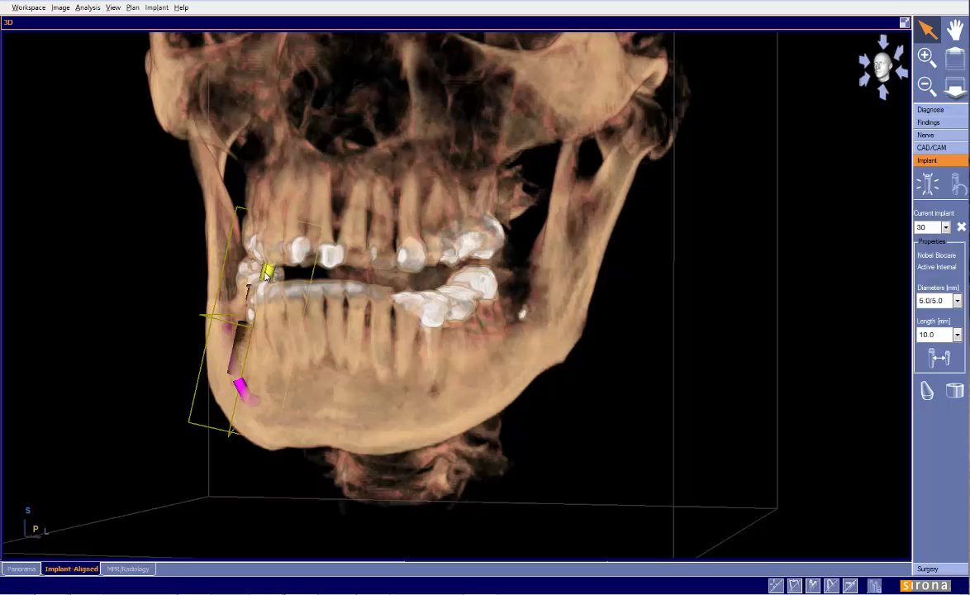
{"action": "left_click", "coordinate": [905, 23]}
{"action": "left_click_drag", "start_coordinate": [552, 382], "coordinate": [555, 376]}
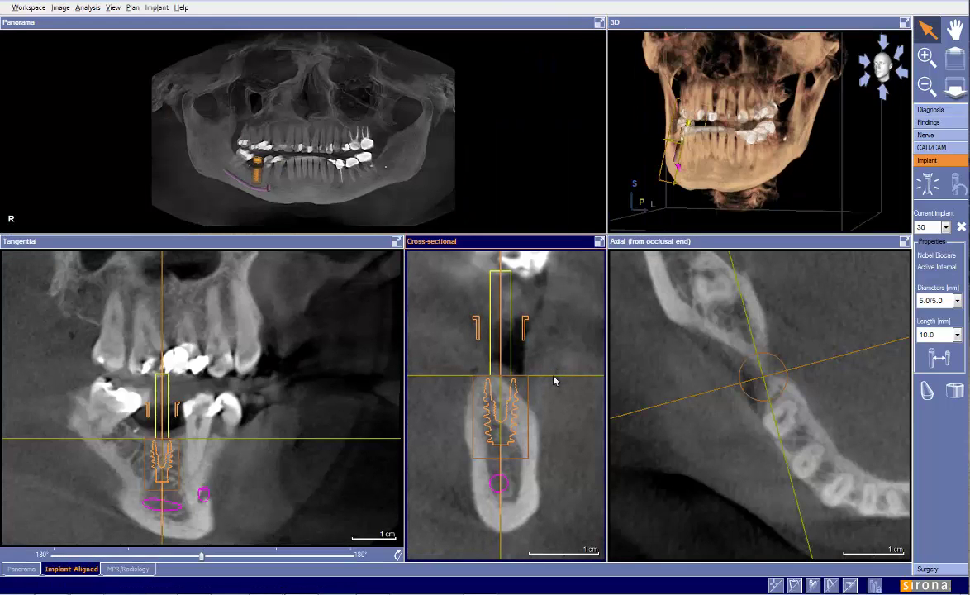
{"action": "scroll", "coordinate": [569, 389], "scroll_direction": "up", "scroll_amount": 2}
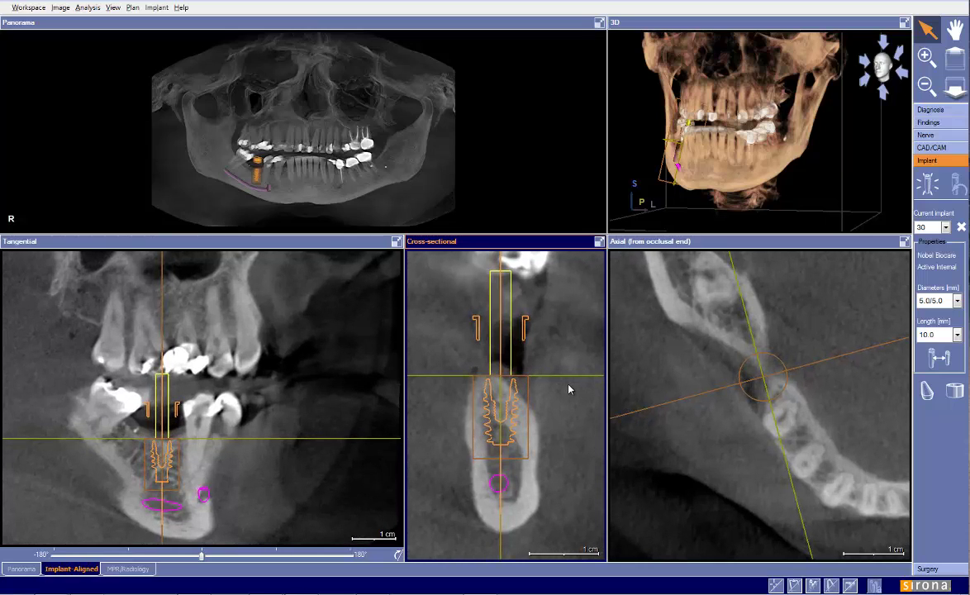